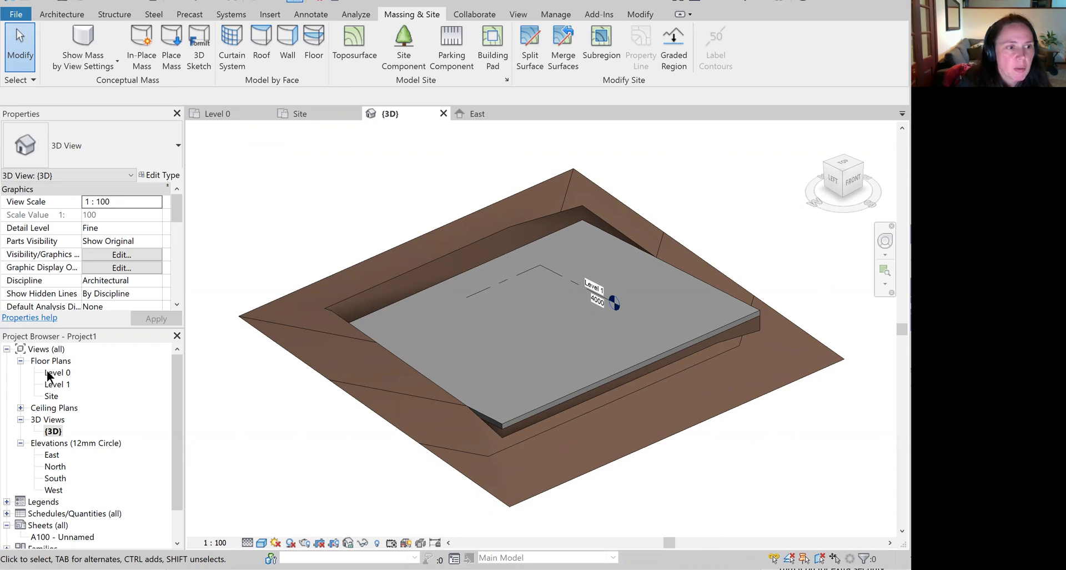
Open the Site floor plan and save the project as Project1 in the personal folder under Documents
double_click(48, 396)
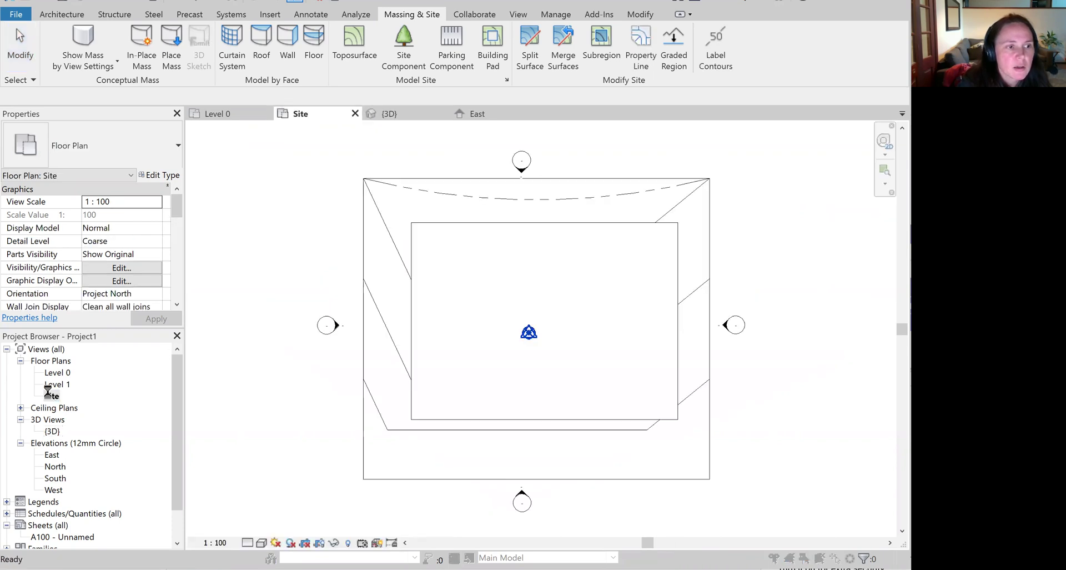
click(700, 462)
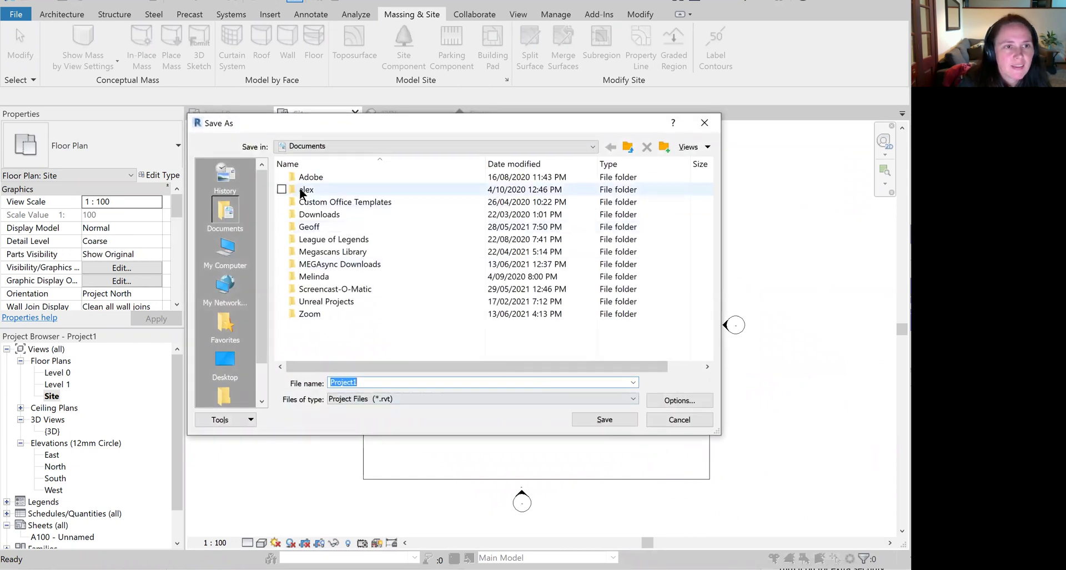
double_click(313, 277)
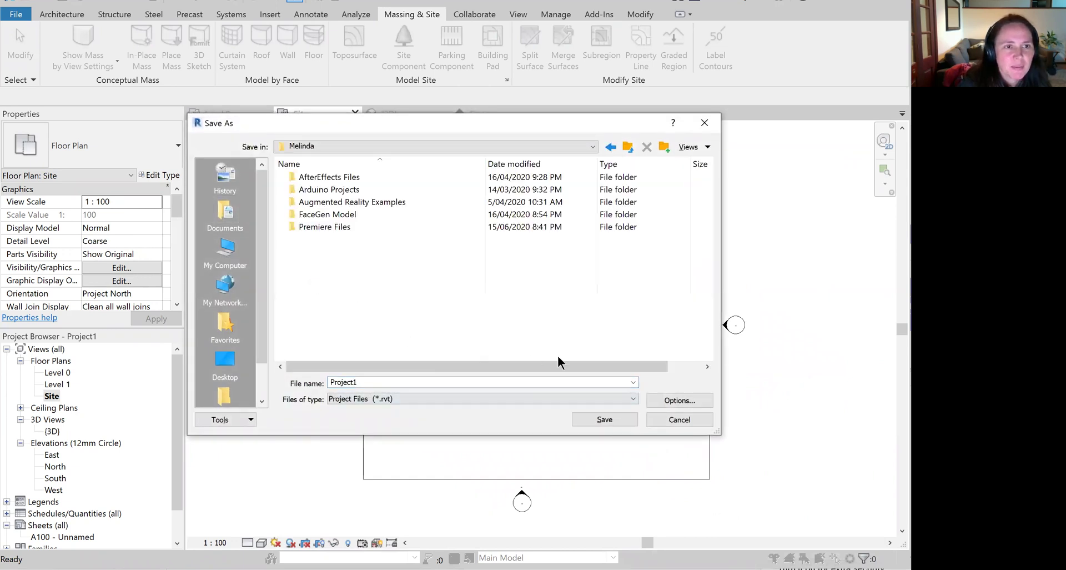
click(607, 419)
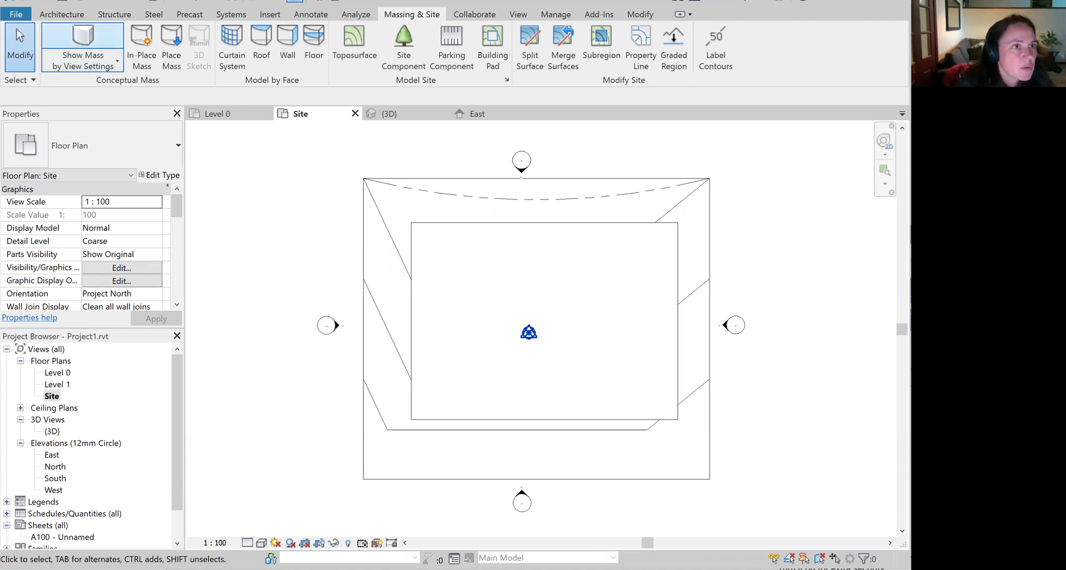
Start the Wall tool and examine the available Basic Wall types and their layer previews
click(54, 18)
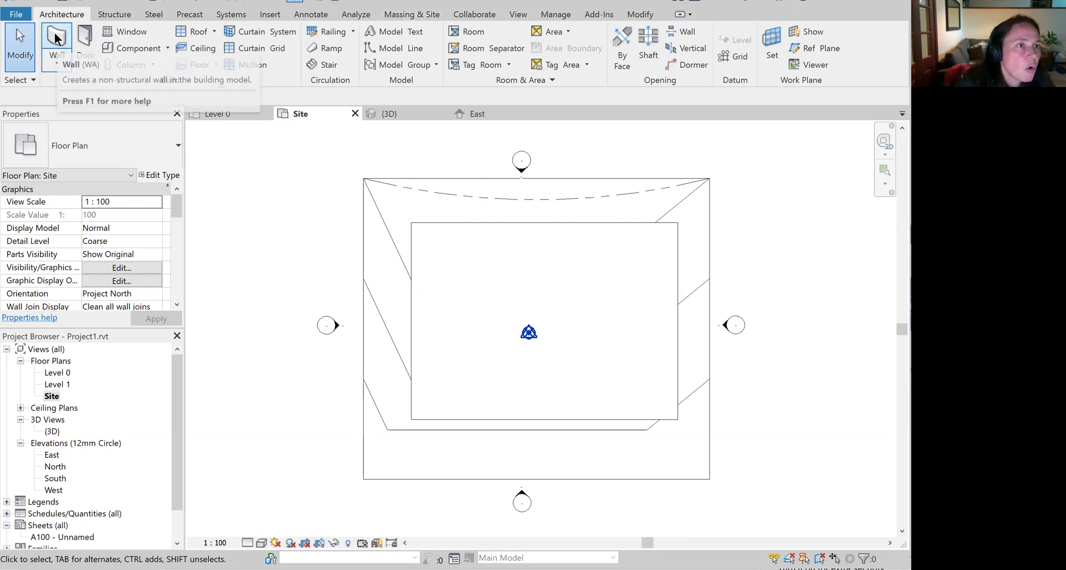
click(55, 39)
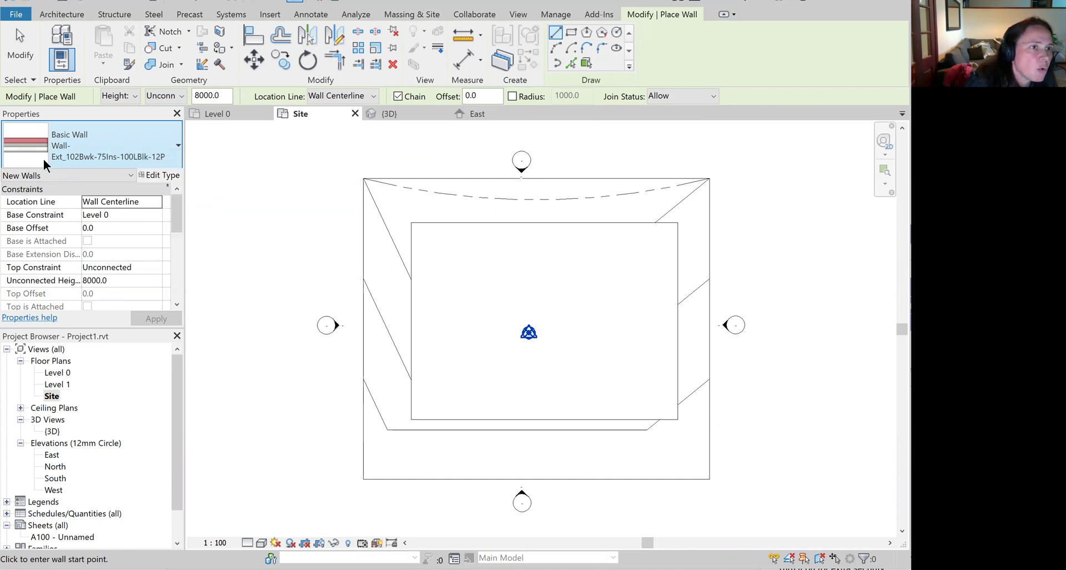
click(157, 148)
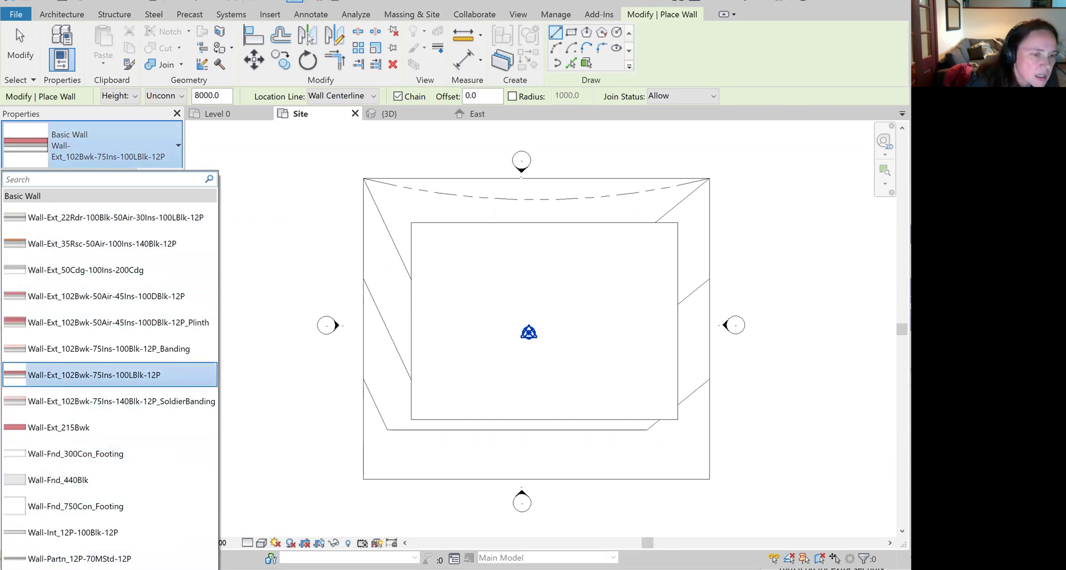
mouse_move(124, 215)
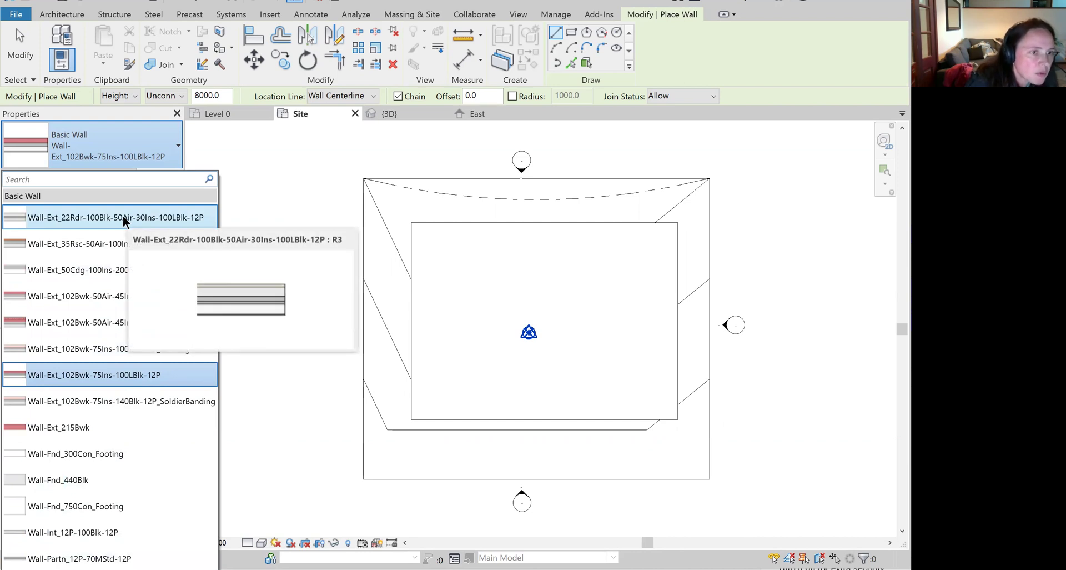
click(118, 145)
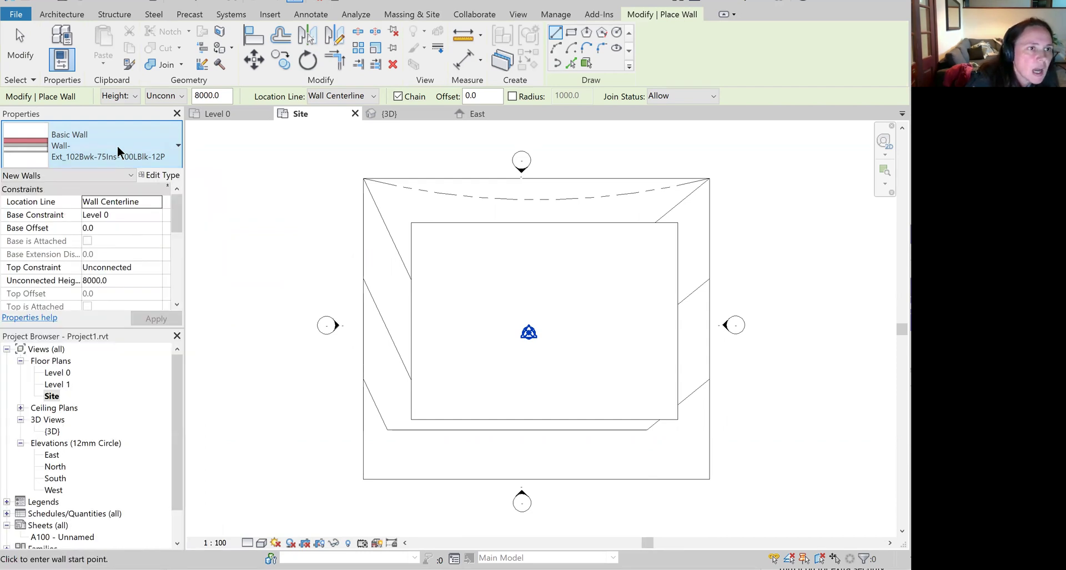
click(42, 146)
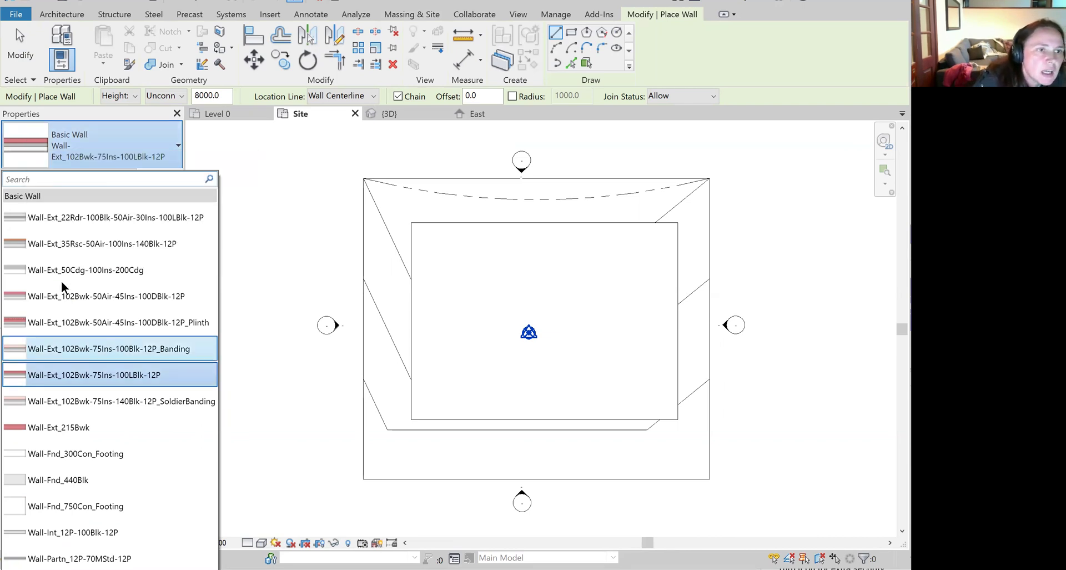
click(122, 131)
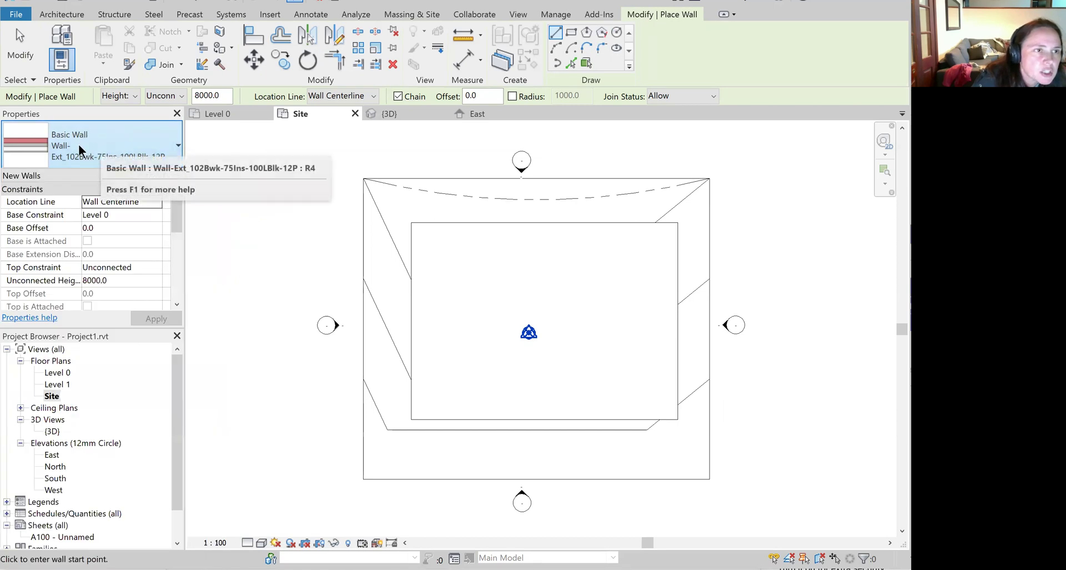
Examine the type properties, section preview and layer structure of the Wall-Ext_102Bwk-75Ins-100LBlk-12P wall type
click(158, 175)
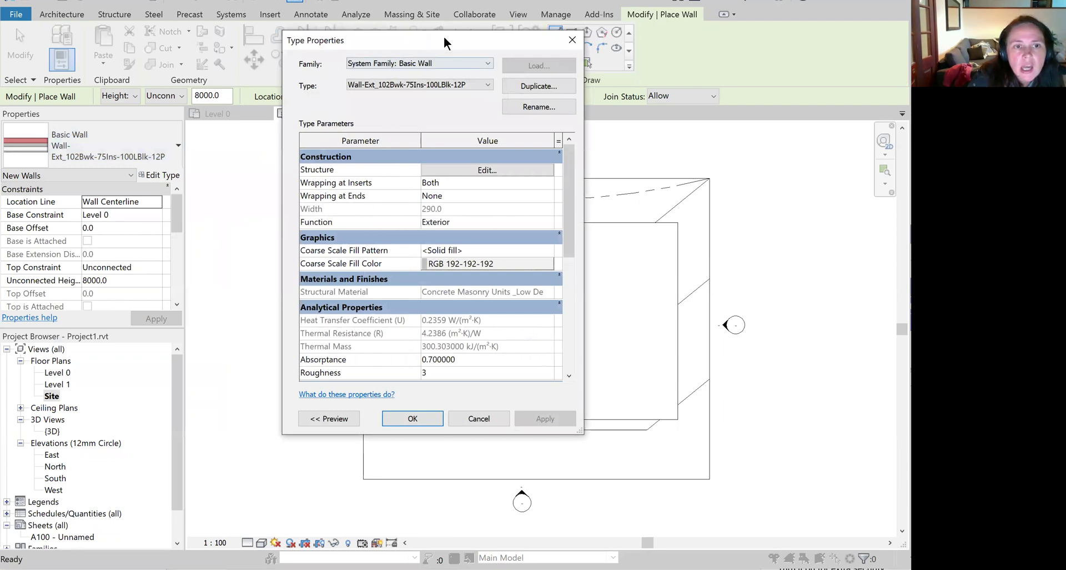
drag(444, 41, 458, 118)
click(361, 492)
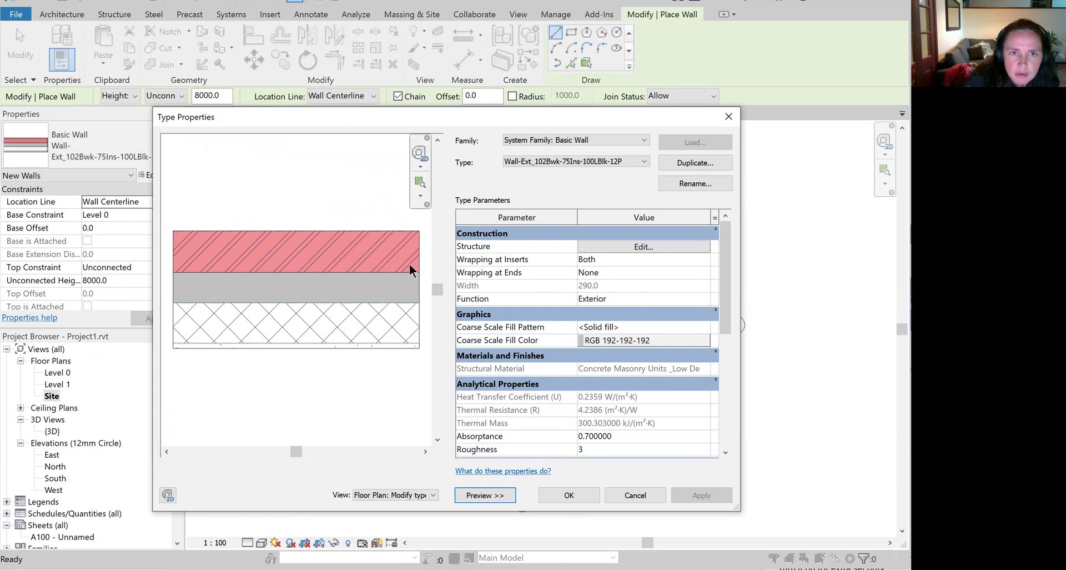
click(628, 245)
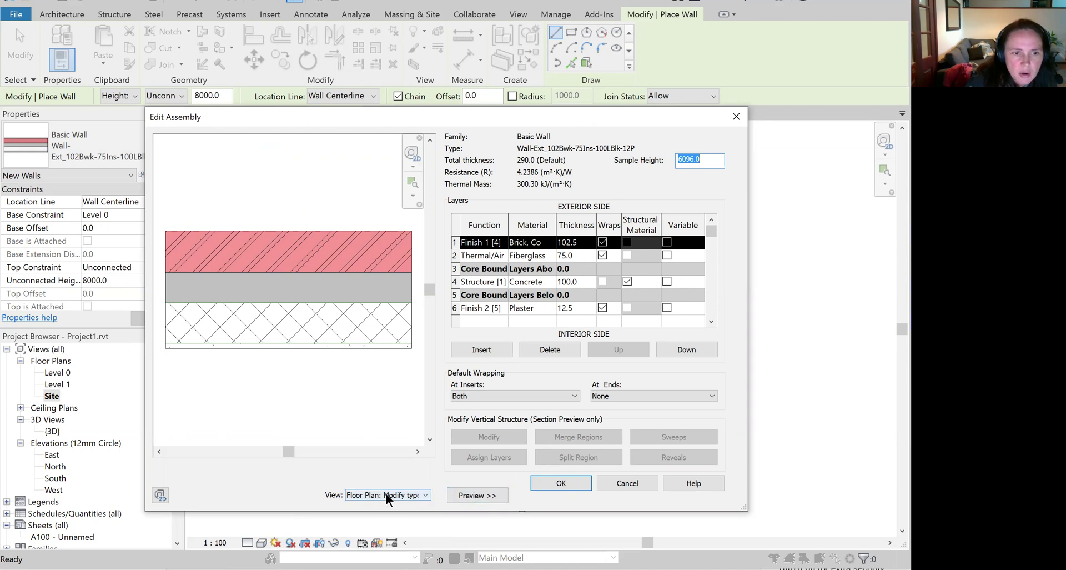
click(559, 483)
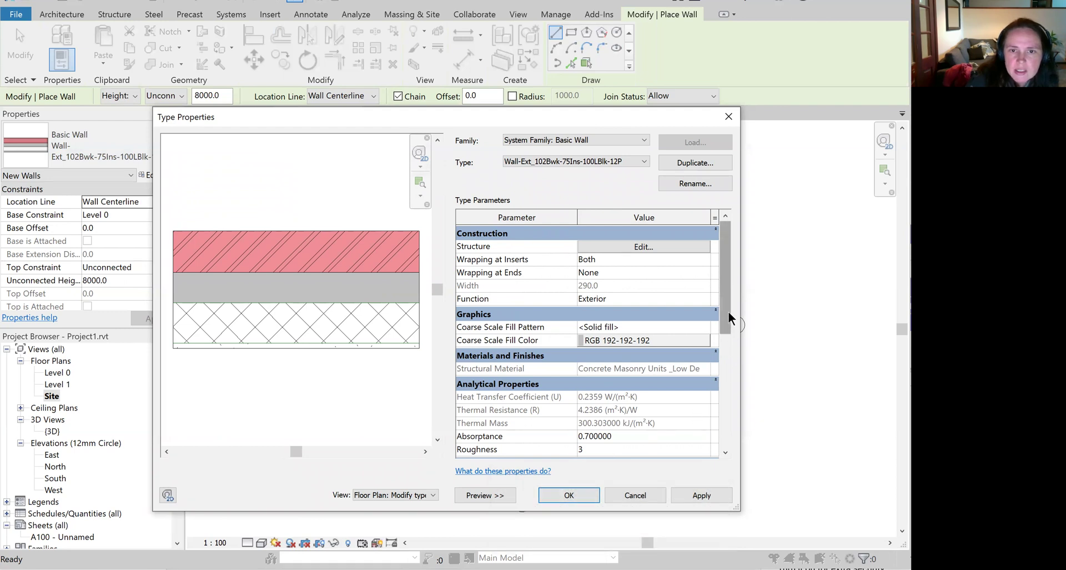
drag(726, 312, 561, 255)
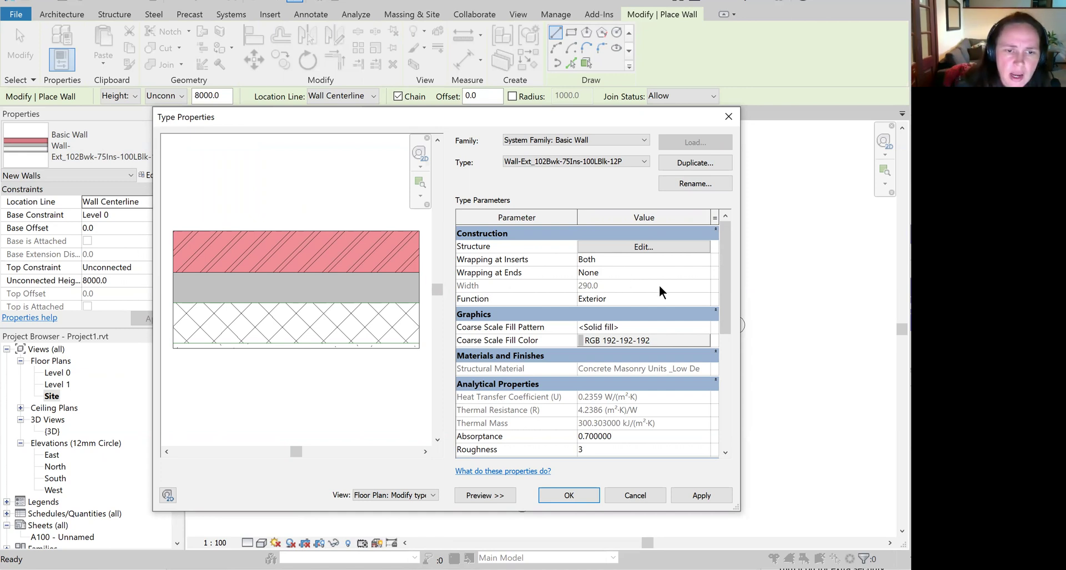
click(585, 497)
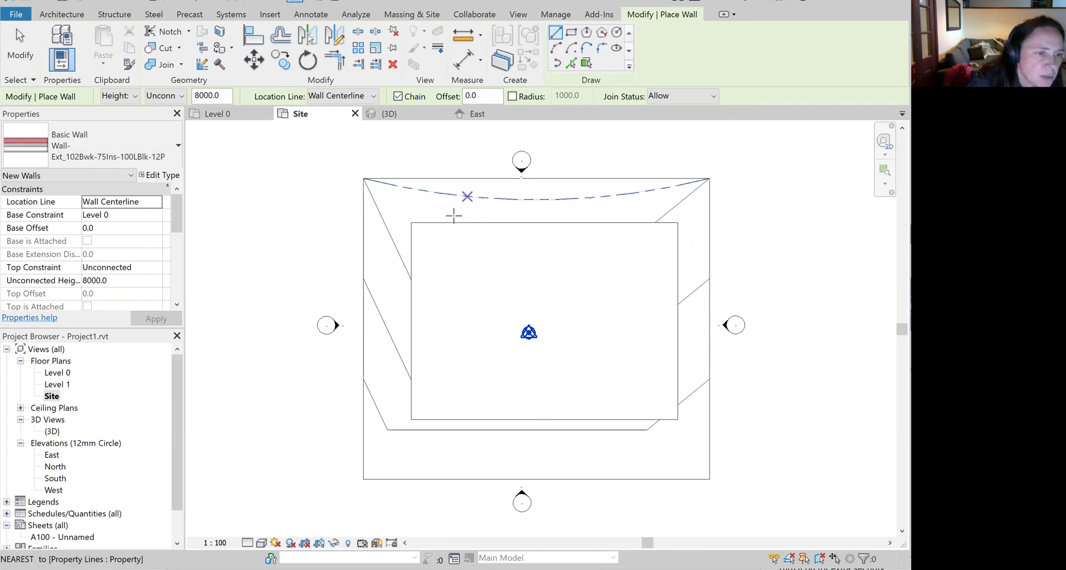
Open the East elevation and set the elevation of Level 1 to 2000
click(50, 455)
click(51, 456)
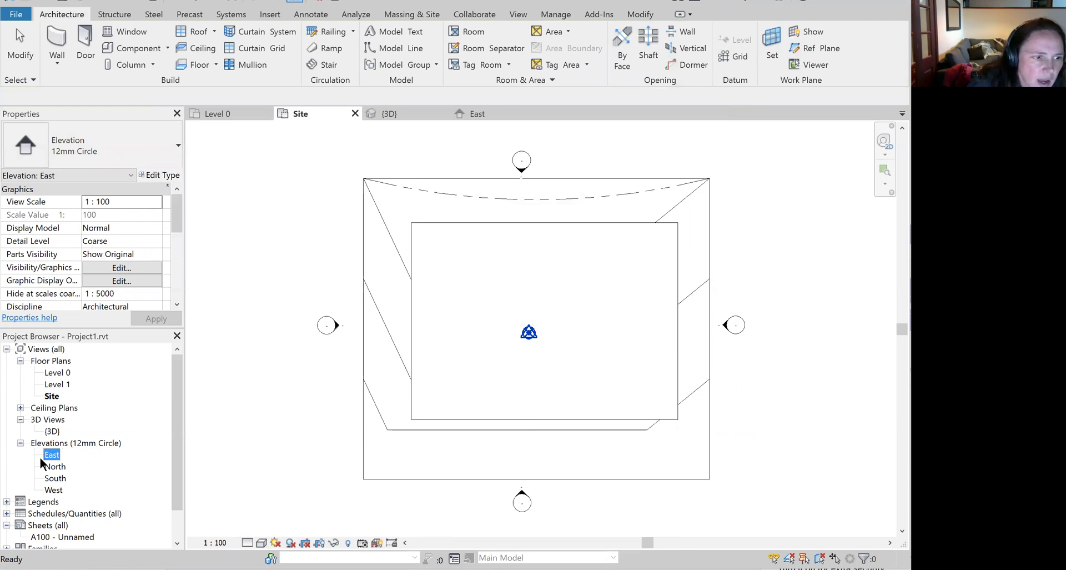
double_click(53, 455)
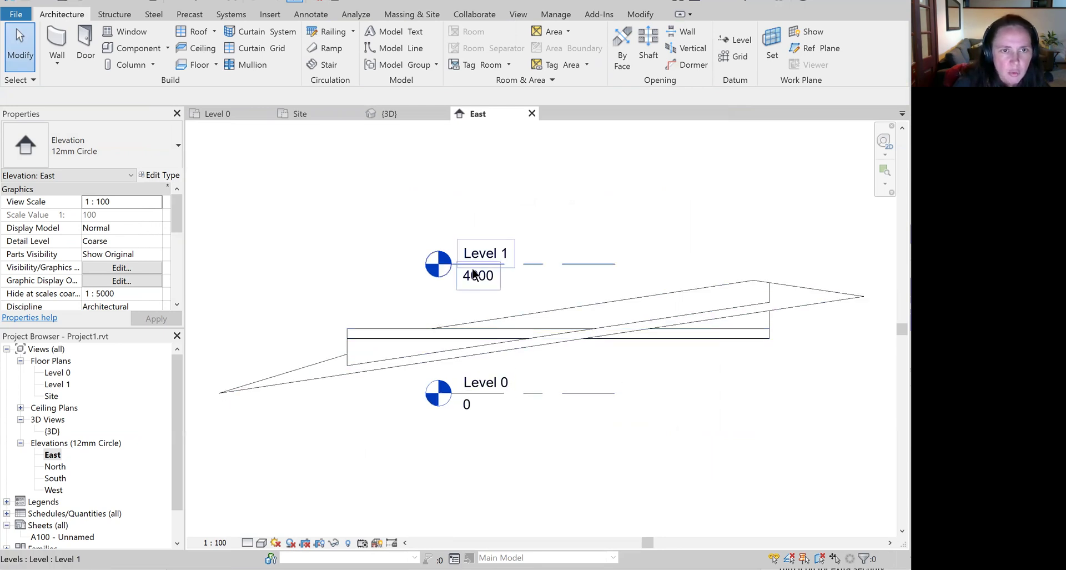
click(531, 268)
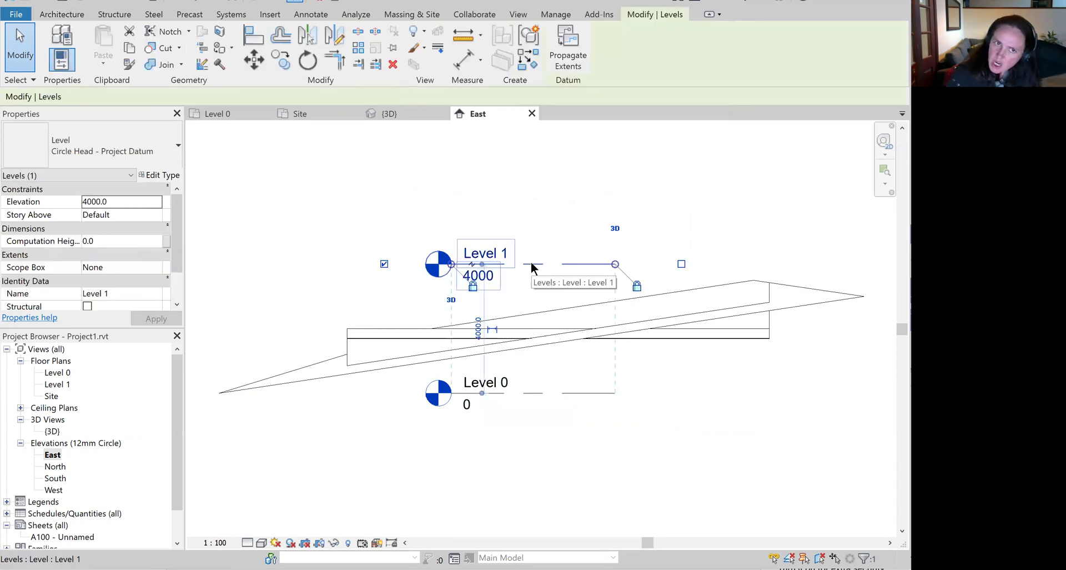
click(469, 276)
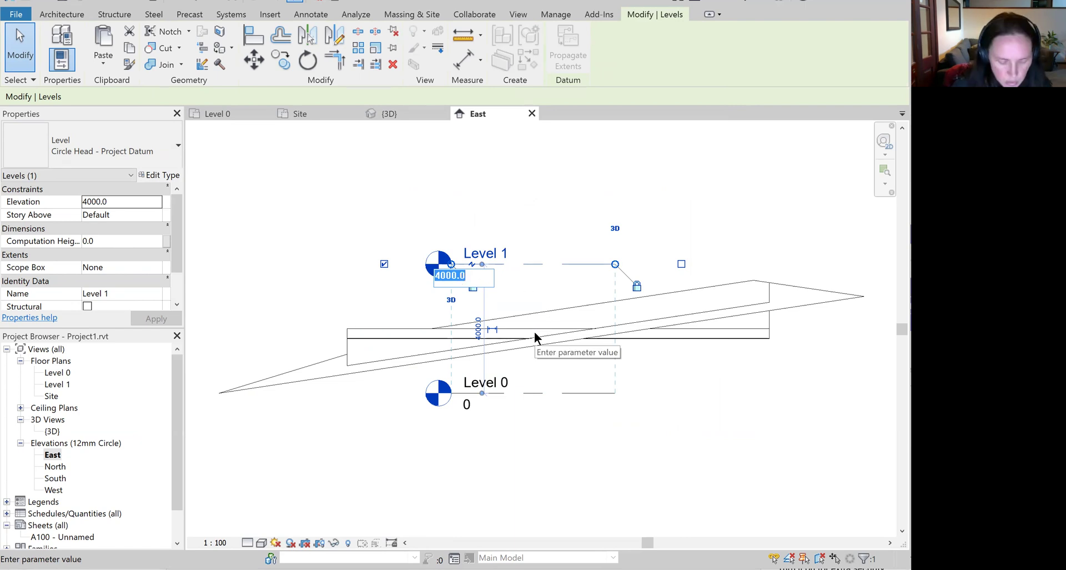
text(2000)
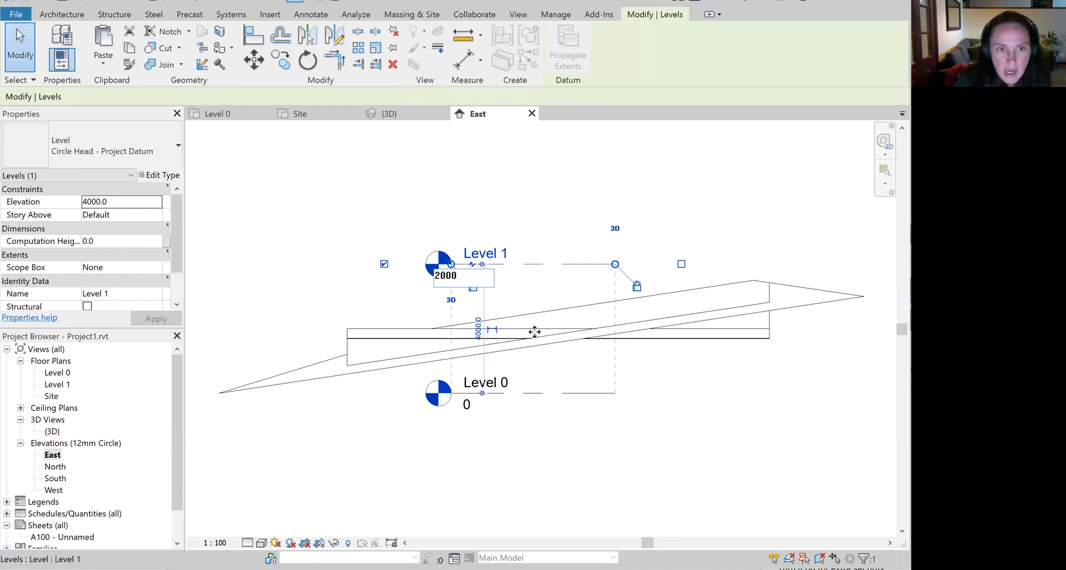
key(Return)
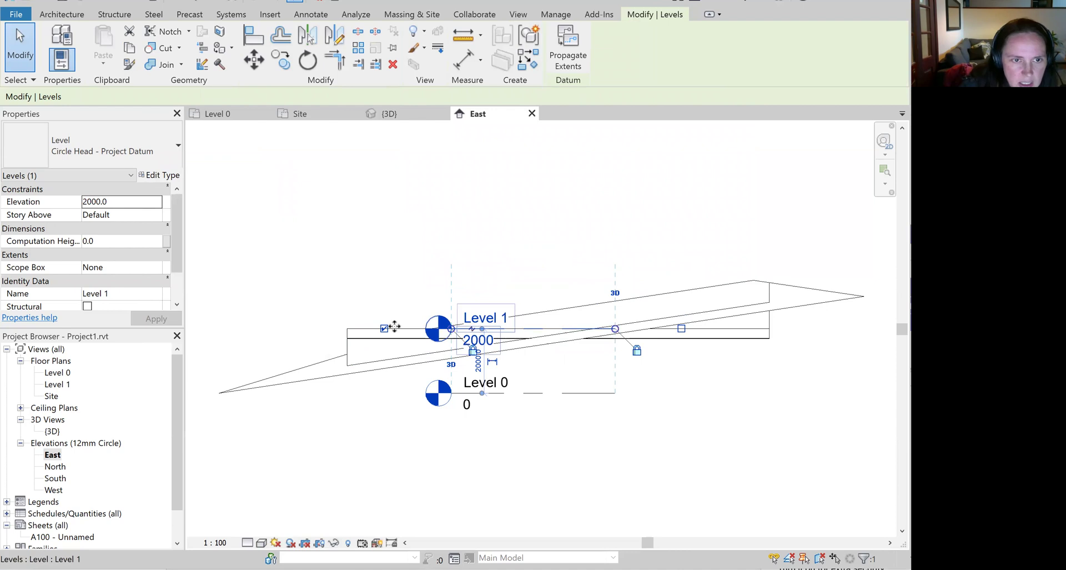
click(636, 453)
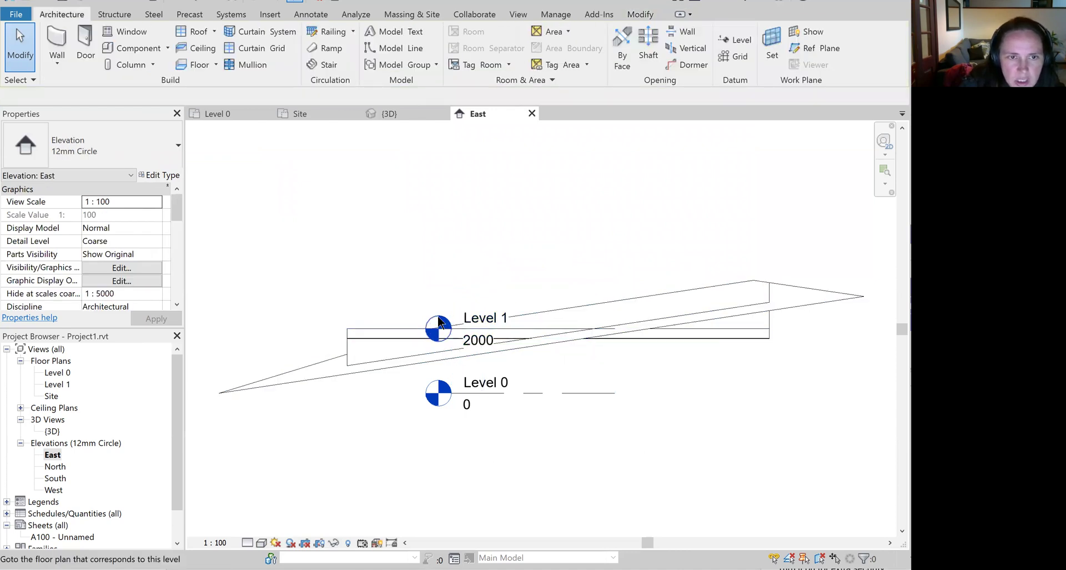
Extend both ends of the Level 0 and Level 1 lines past the full width of the site
click(548, 392)
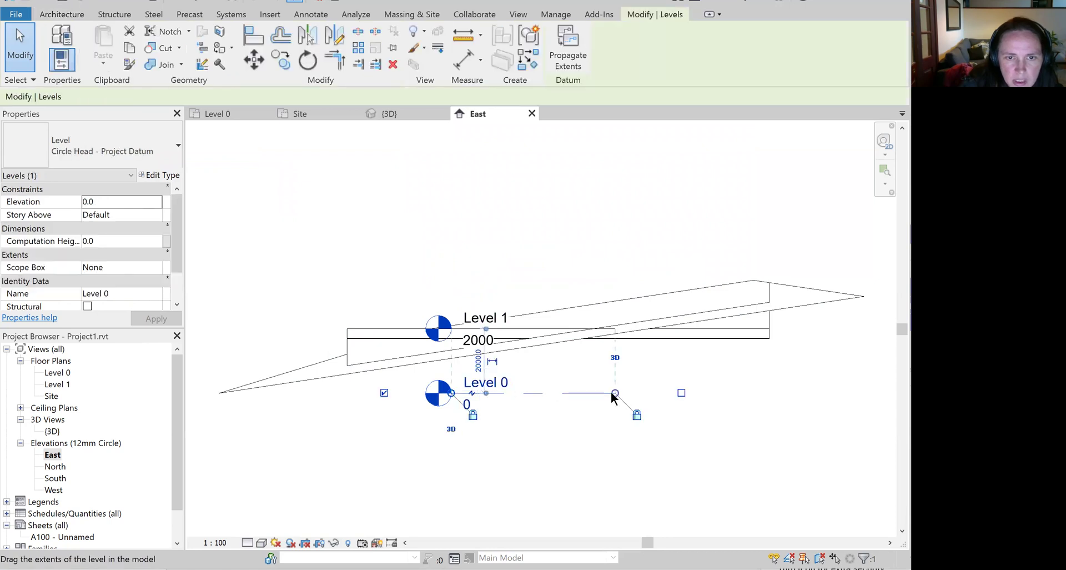
drag(773, 393, 864, 393)
drag(452, 393, 196, 392)
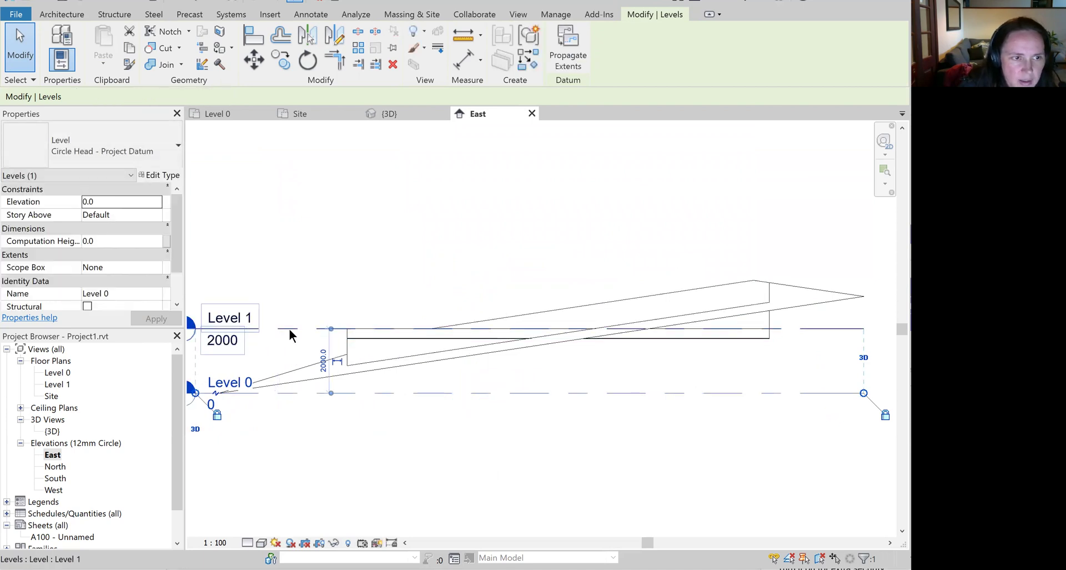
click(345, 288)
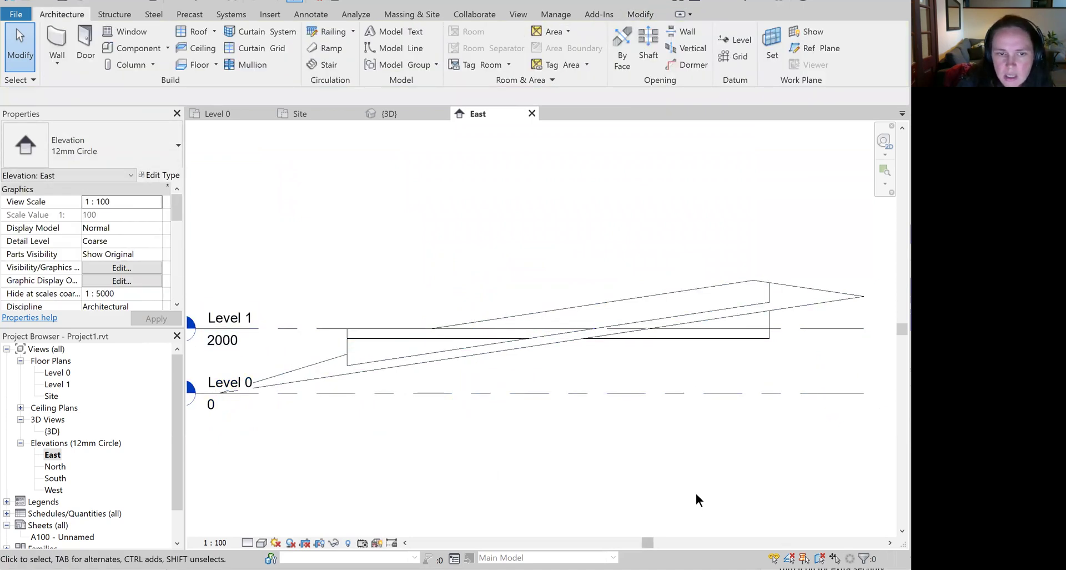
scroll(496, 480, down, 2)
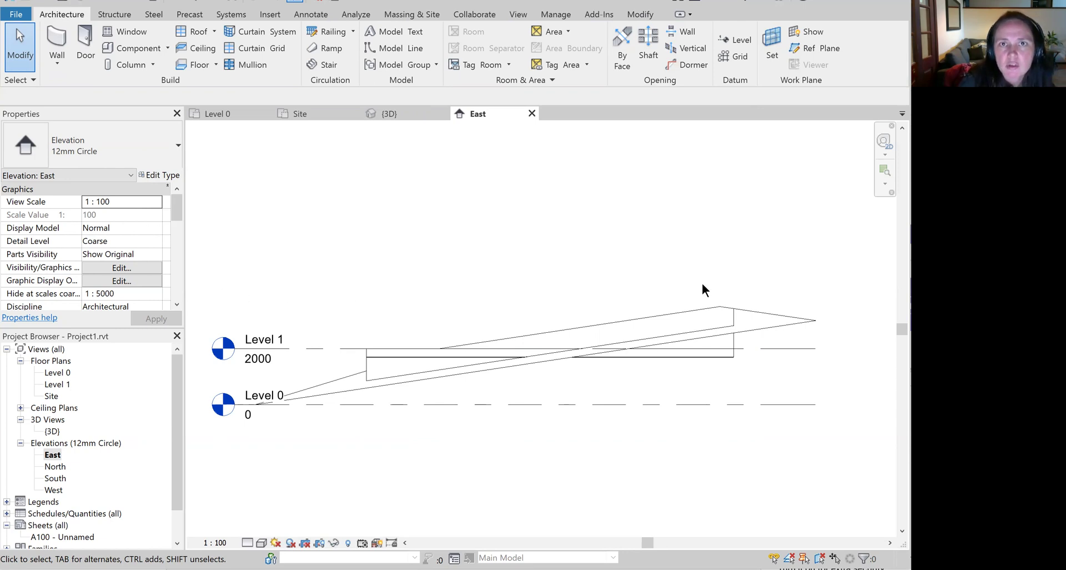
Draw a new level 3000 mm above Level 1, aligned with both ends of the existing level lines
click(742, 39)
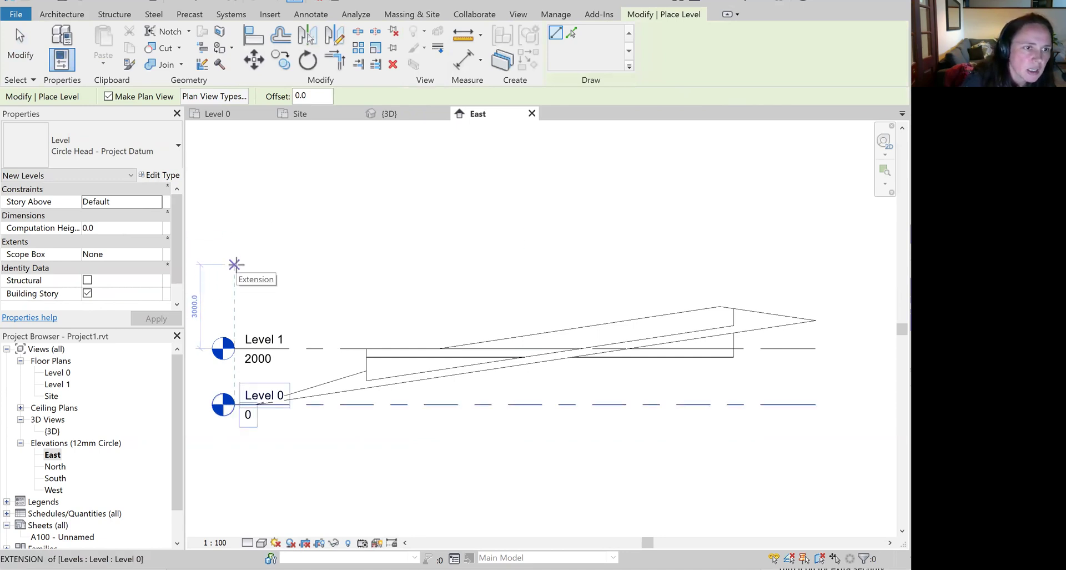
click(235, 264)
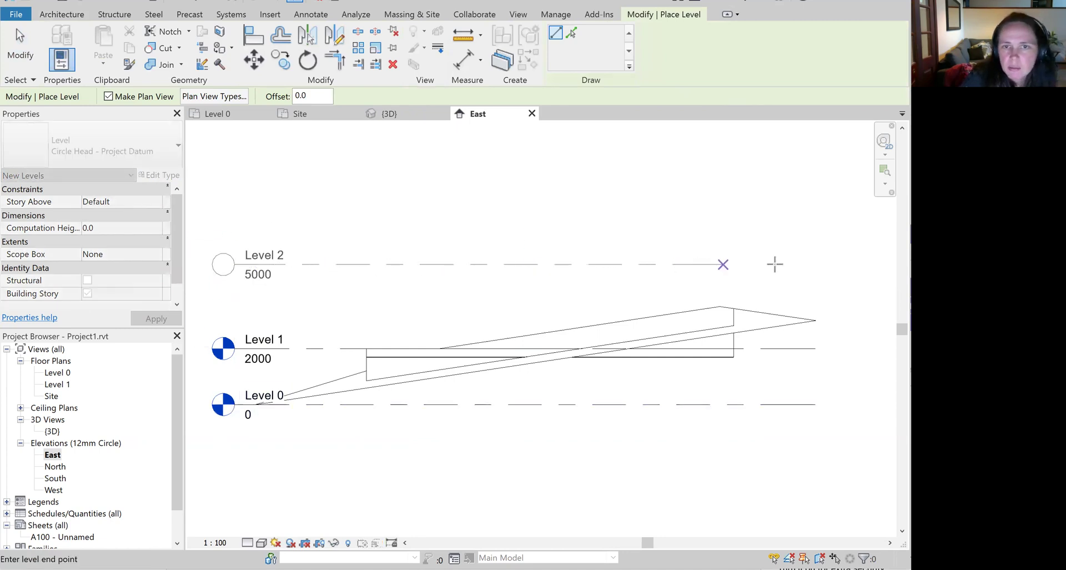
click(818, 265)
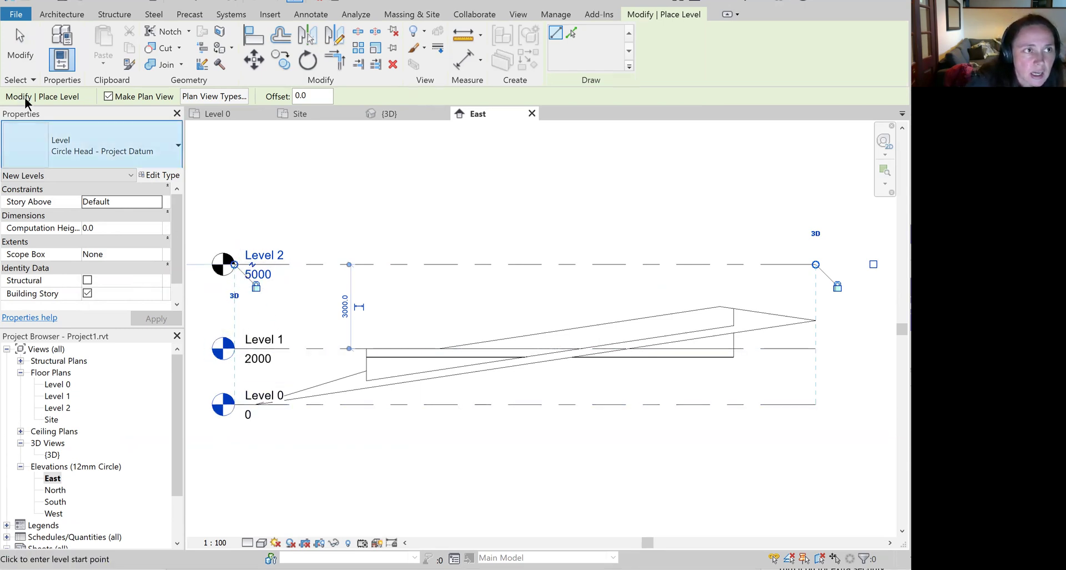
click(19, 50)
Add an elbow to the Level 2 line so its level head and label sit below the line
click(254, 272)
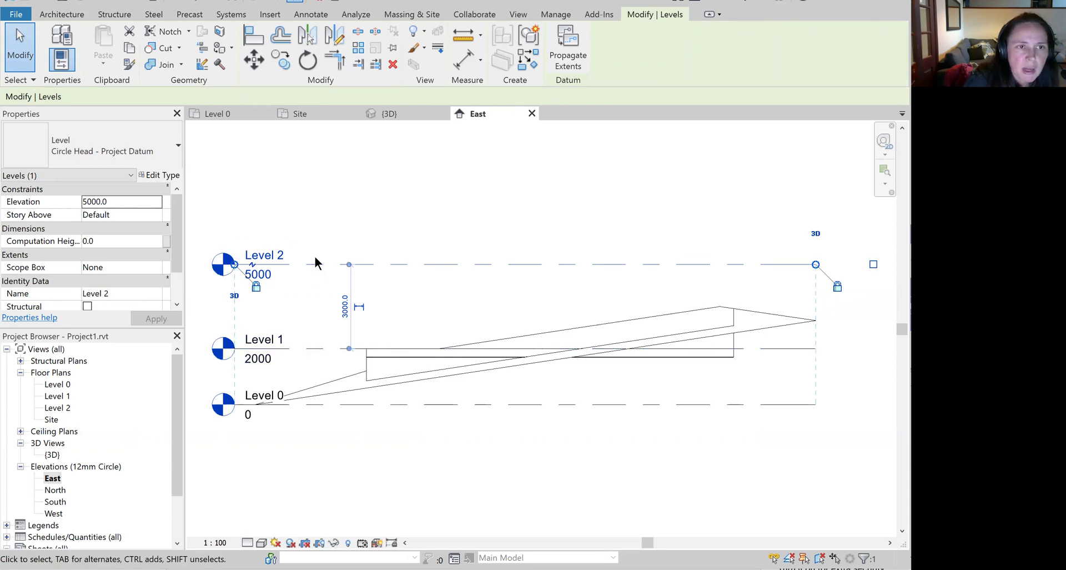
click(252, 265)
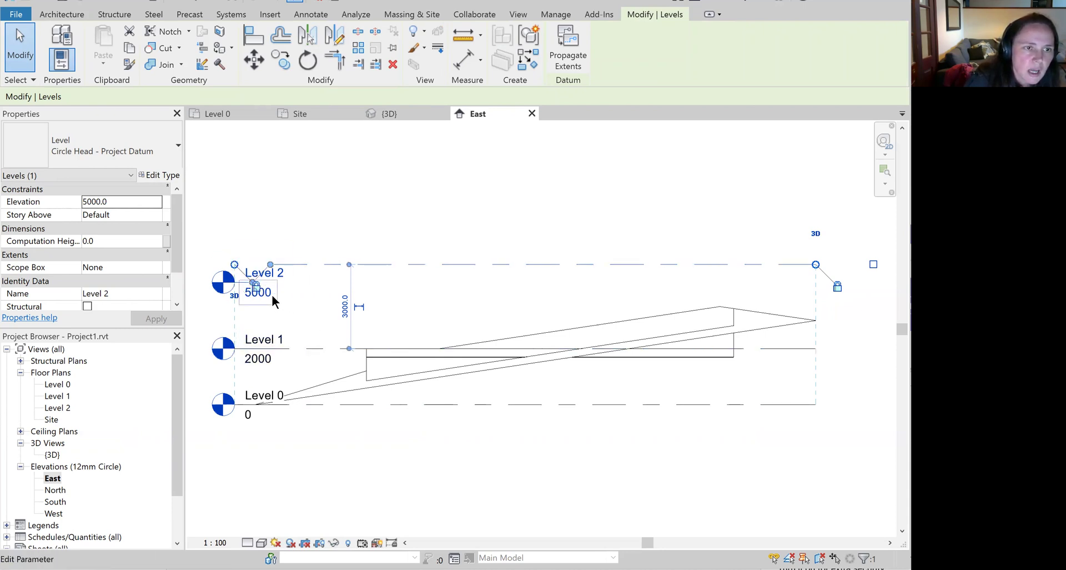
click(272, 266)
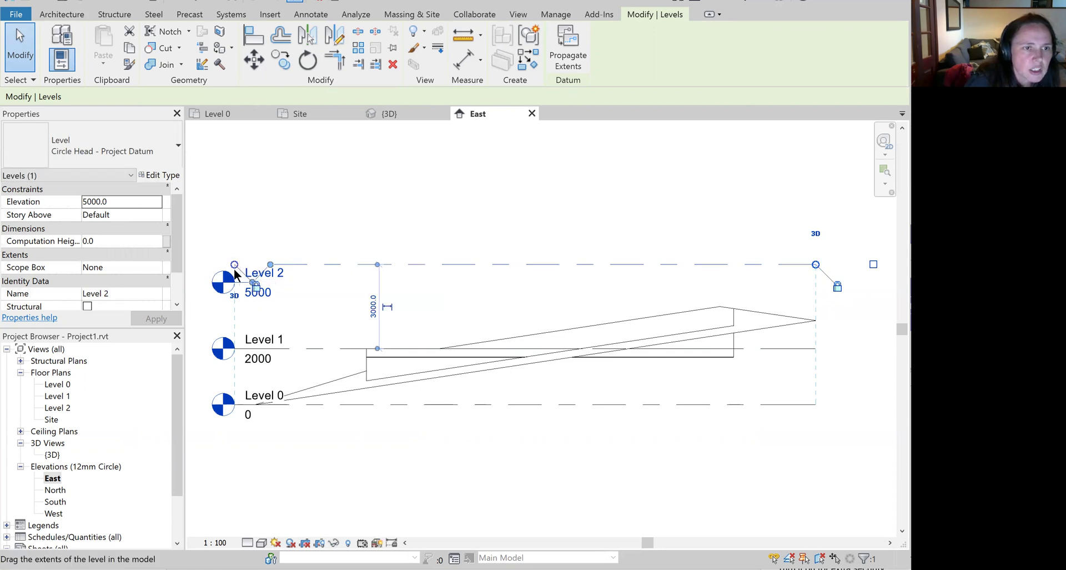
Set the elevation of Level 2 to 2600
click(274, 291)
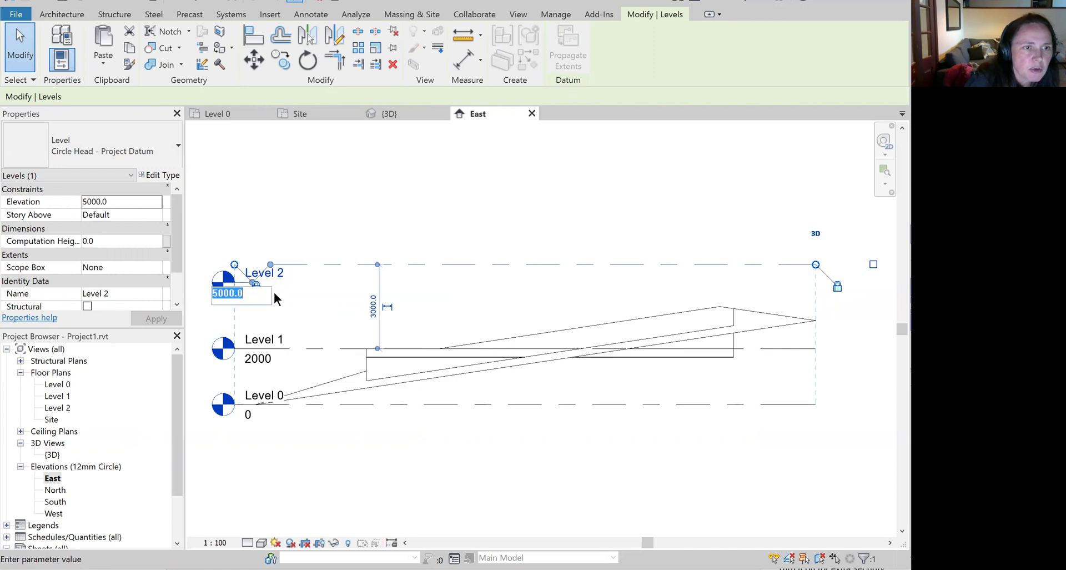
text(200)
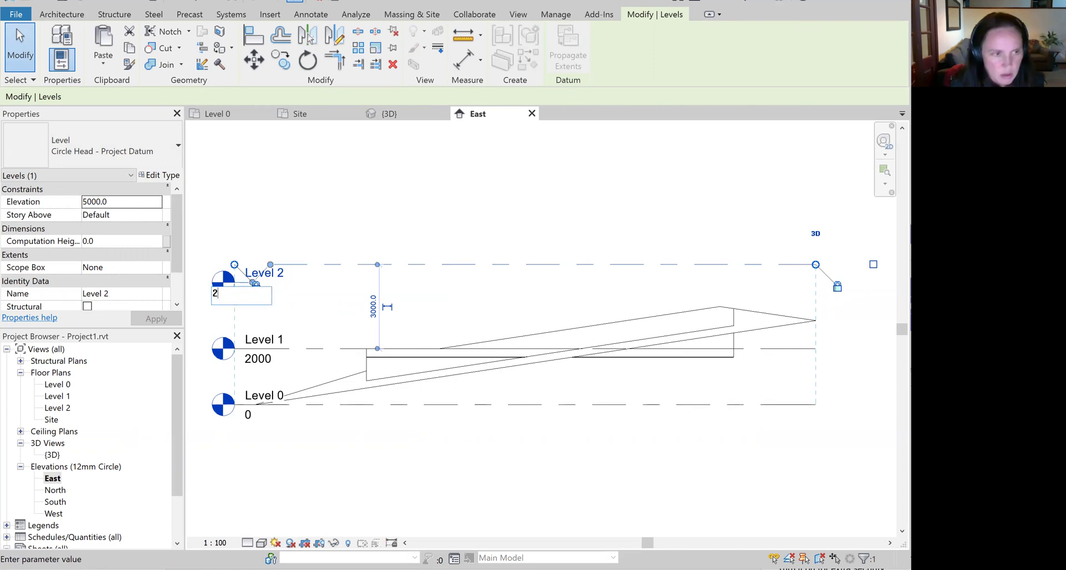
key(BackSpace)
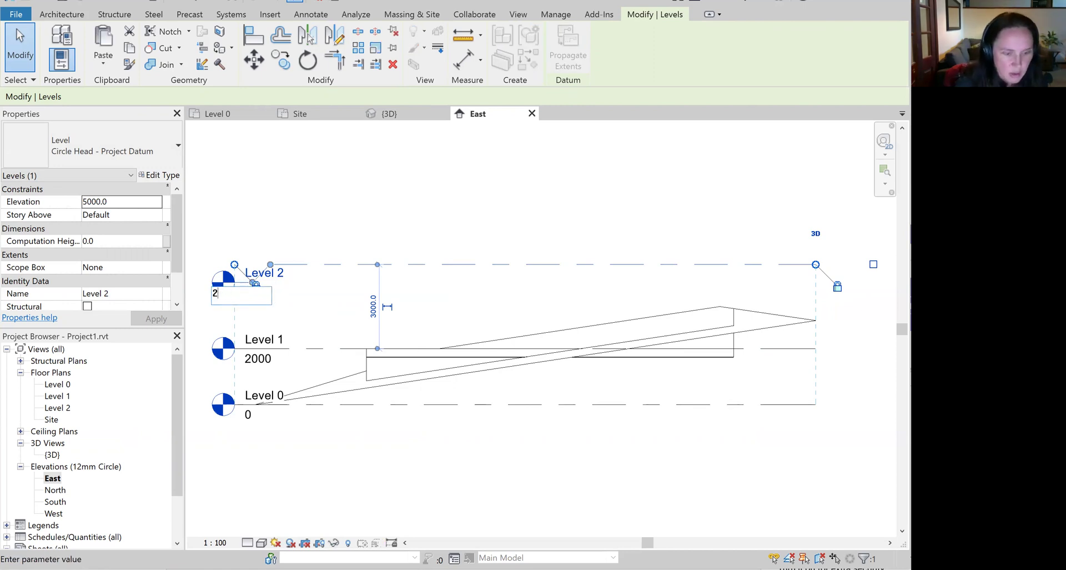
text(600)
key(Return)
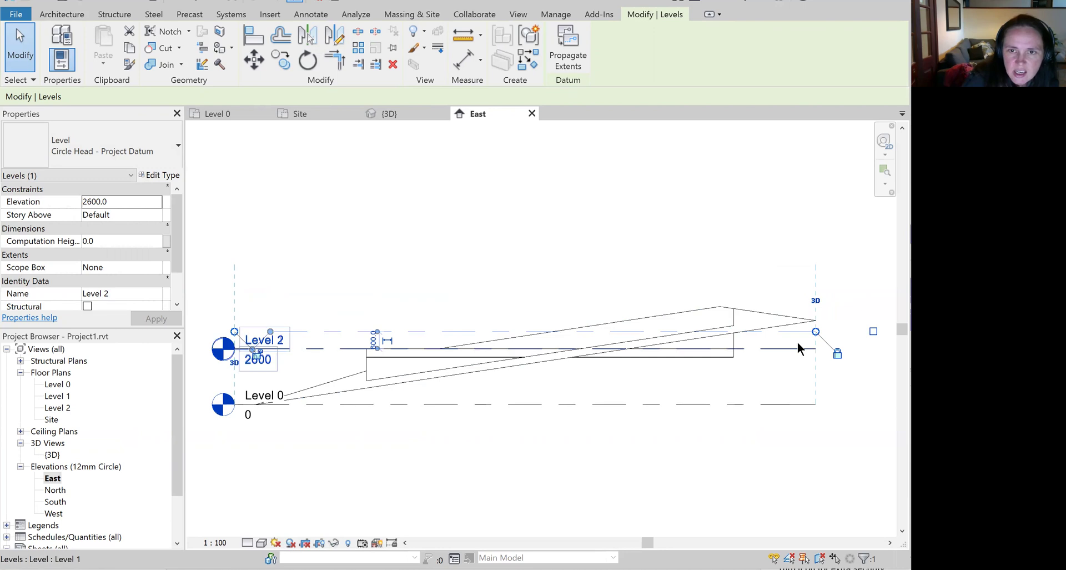
Set the elevation of Level 2 back to 5000 and deselect the level
click(262, 360)
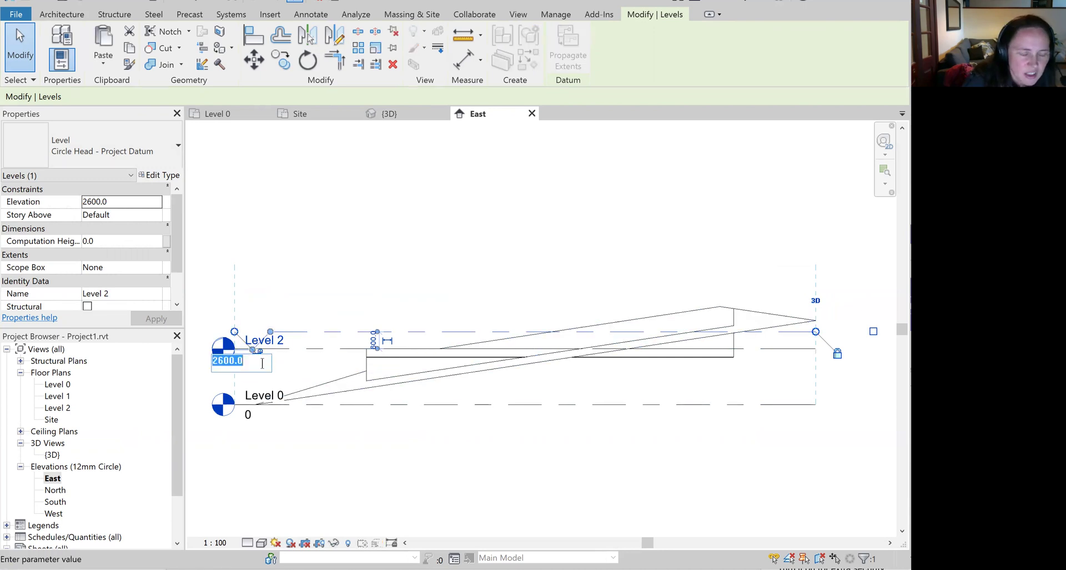
text(50)
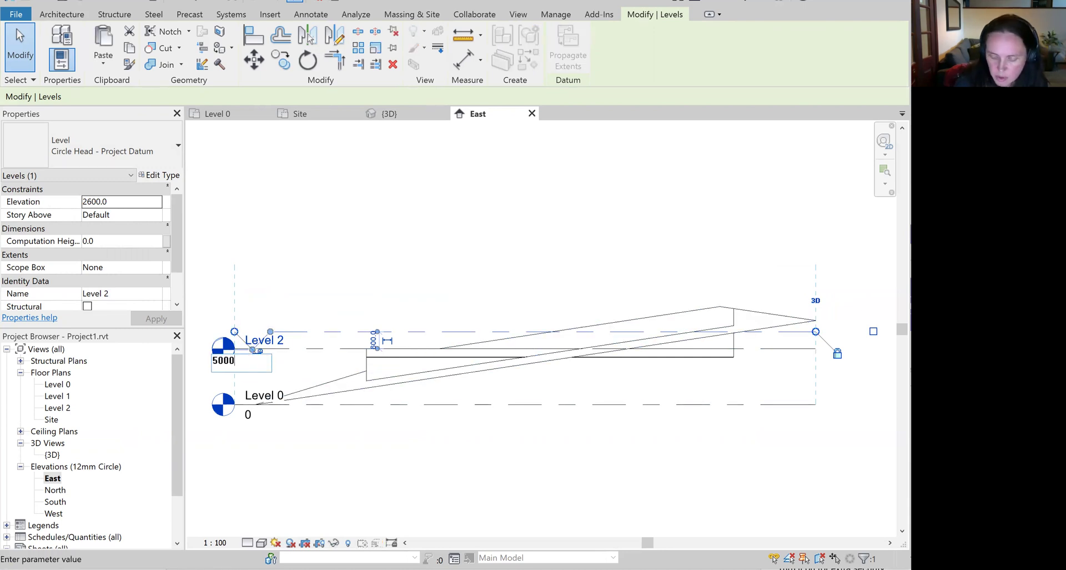
text(00)
key(Return)
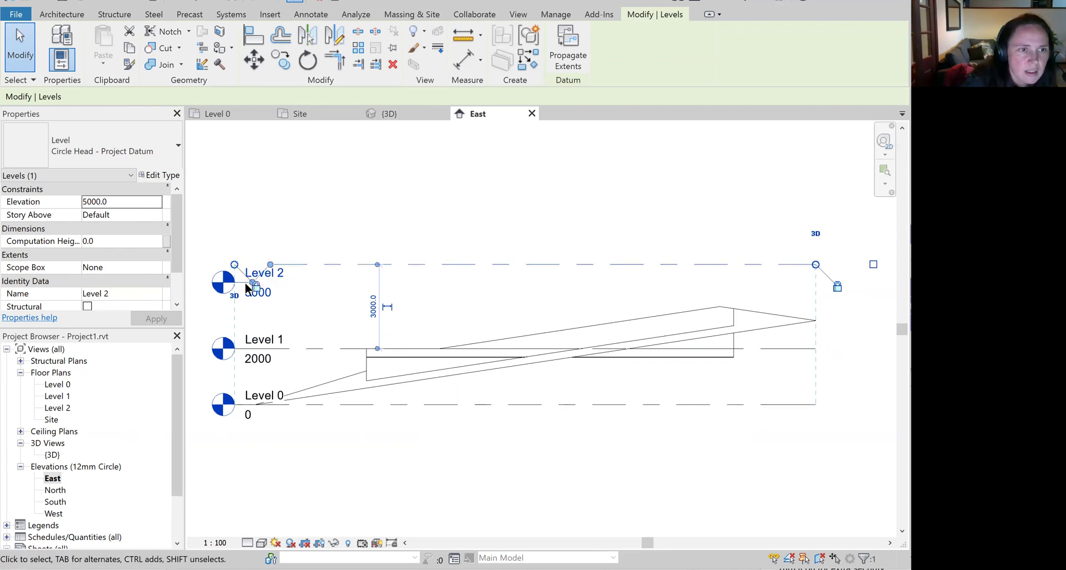
click(335, 246)
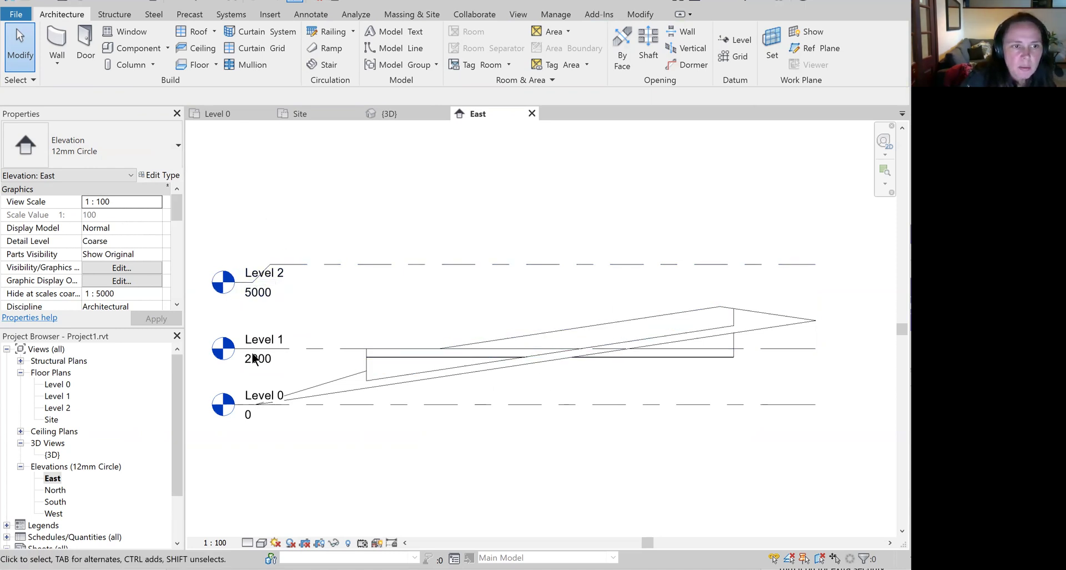
Open the Level 1 floor plan and draw a horizontal Wall-Ext_102Bwk-75Ins-100LBlk-12P wall about 14200 mm long inside the pad's lower edge
double_click(53, 397)
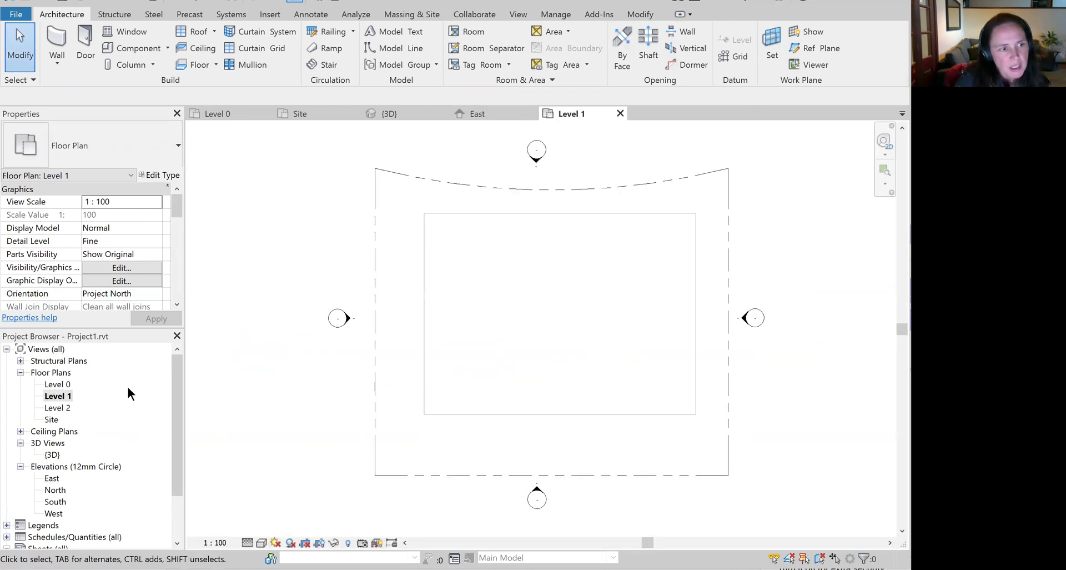
click(54, 38)
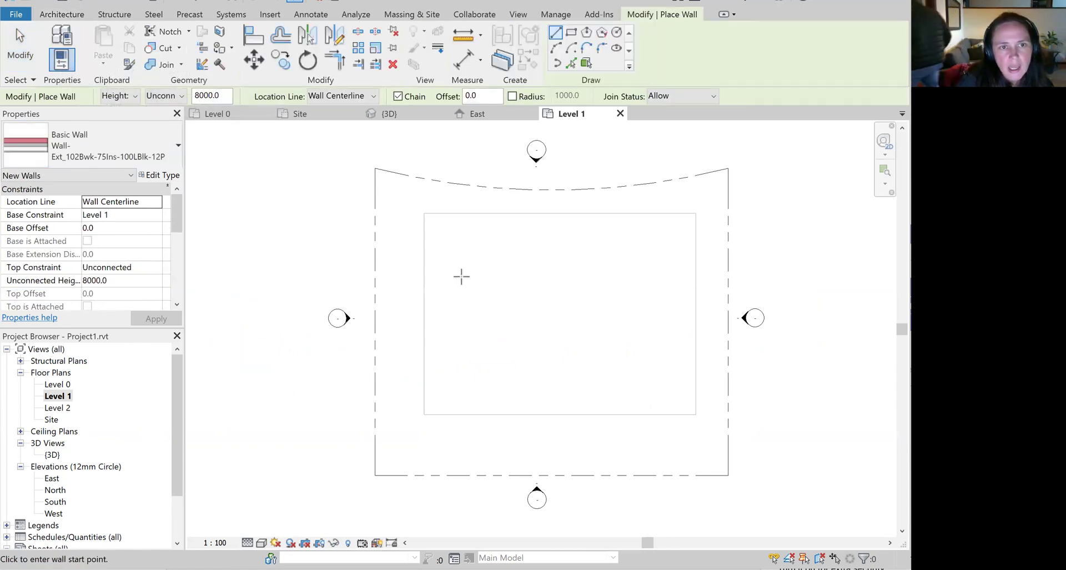
scroll(538, 330, up, 2)
scroll(539, 330, up, 1)
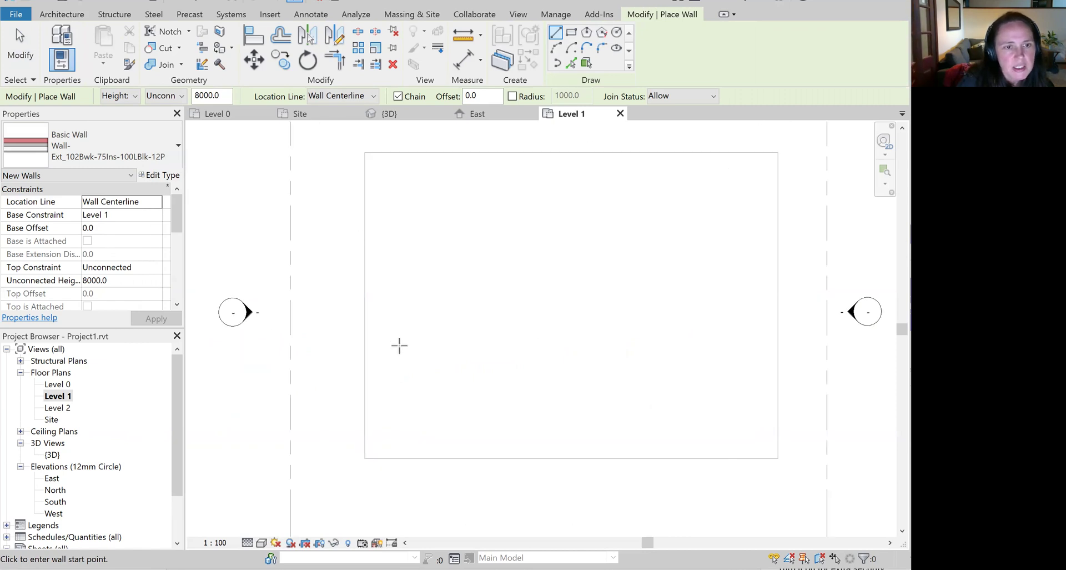
click(415, 423)
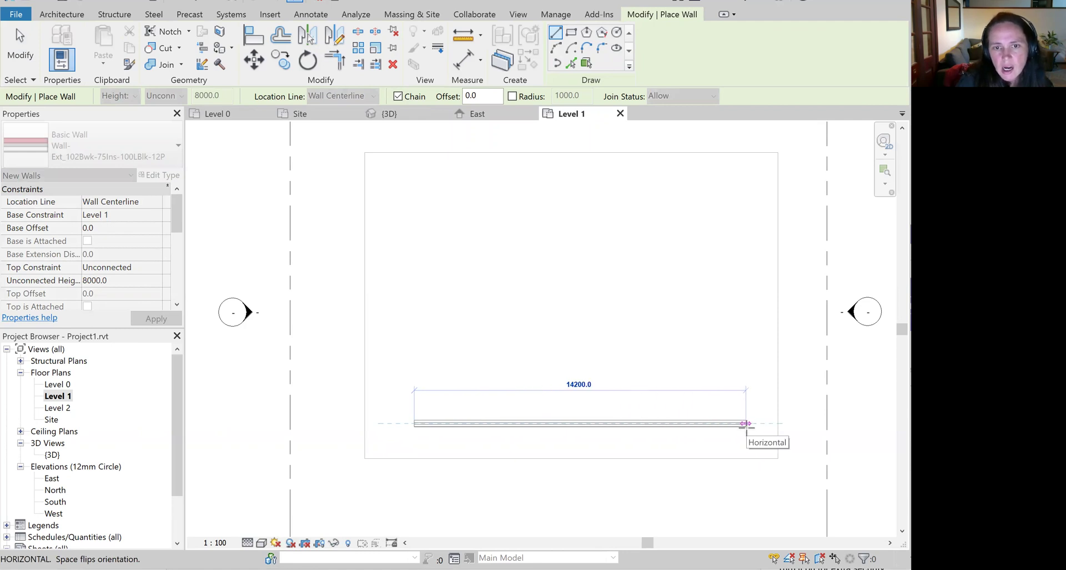
click(746, 423)
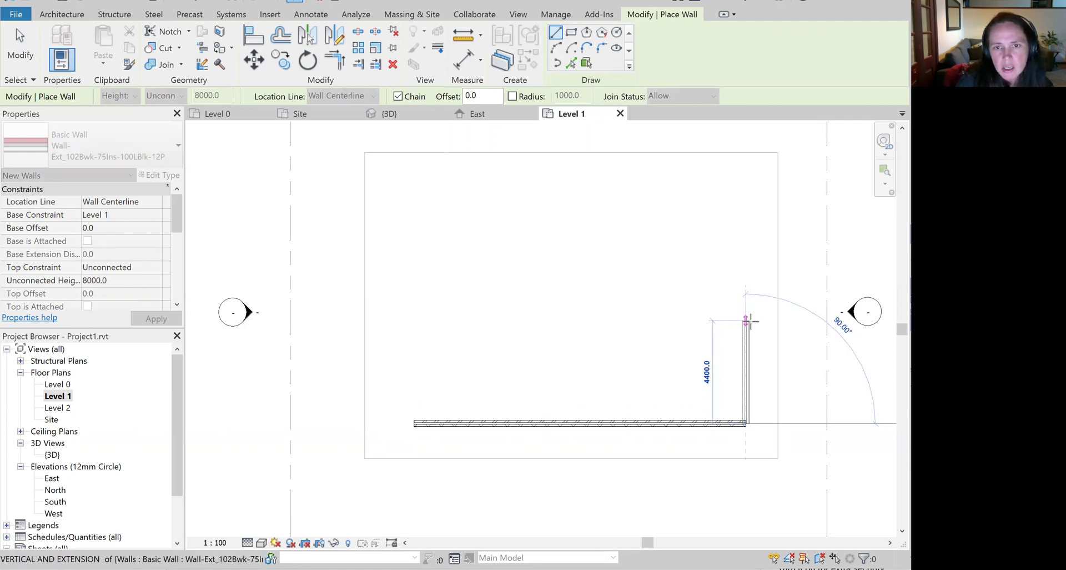
Continue the wall chain up about 4400 mm, step it inward and up, run the top wall about 10900 mm, and close the L-shaped outline
click(747, 321)
click(669, 320)
click(669, 176)
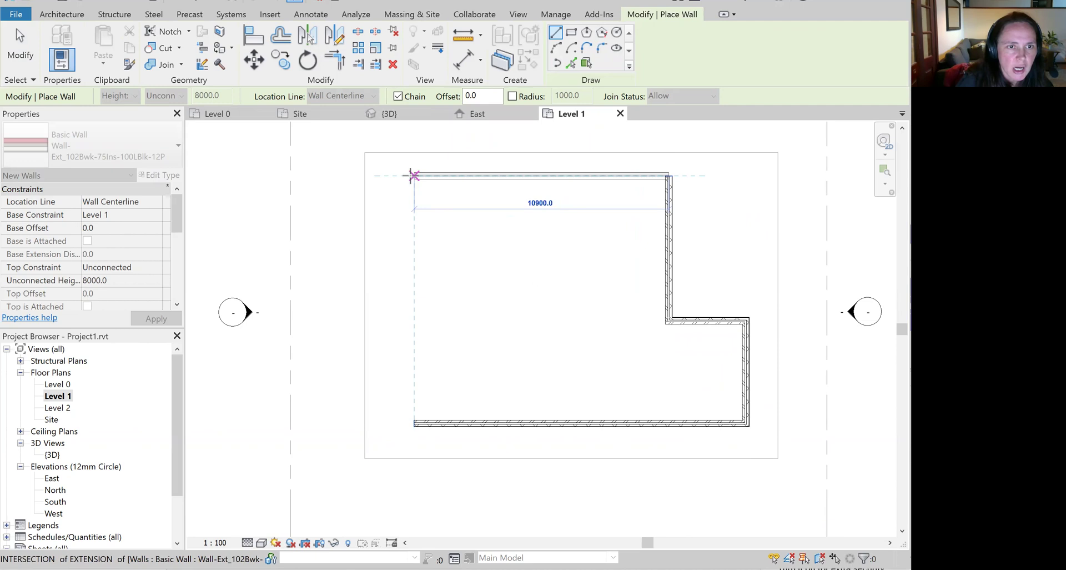
click(414, 176)
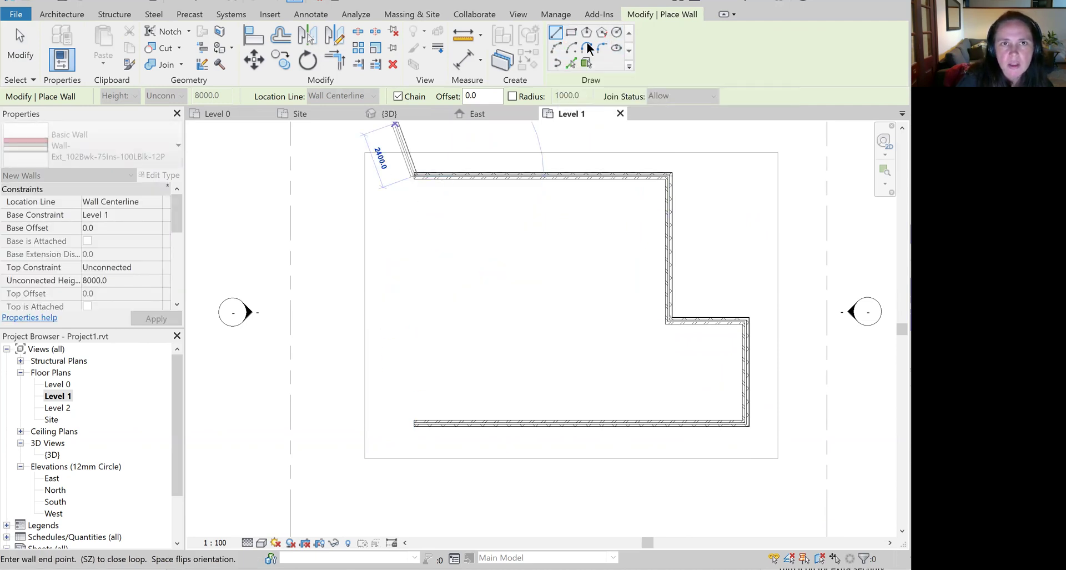
click(416, 423)
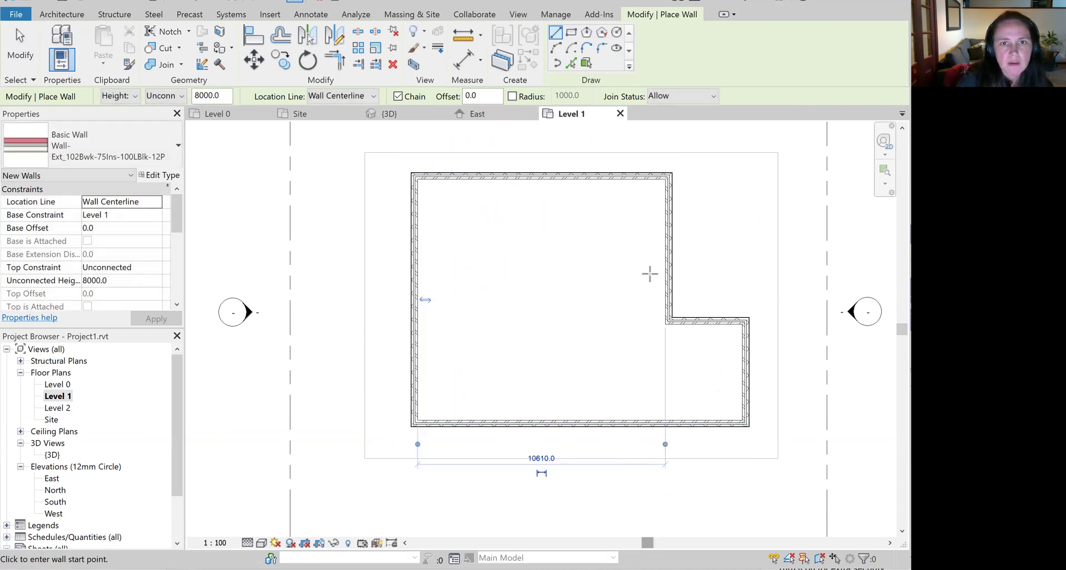
scroll(592, 347, up, 2)
scroll(577, 277, down, 5)
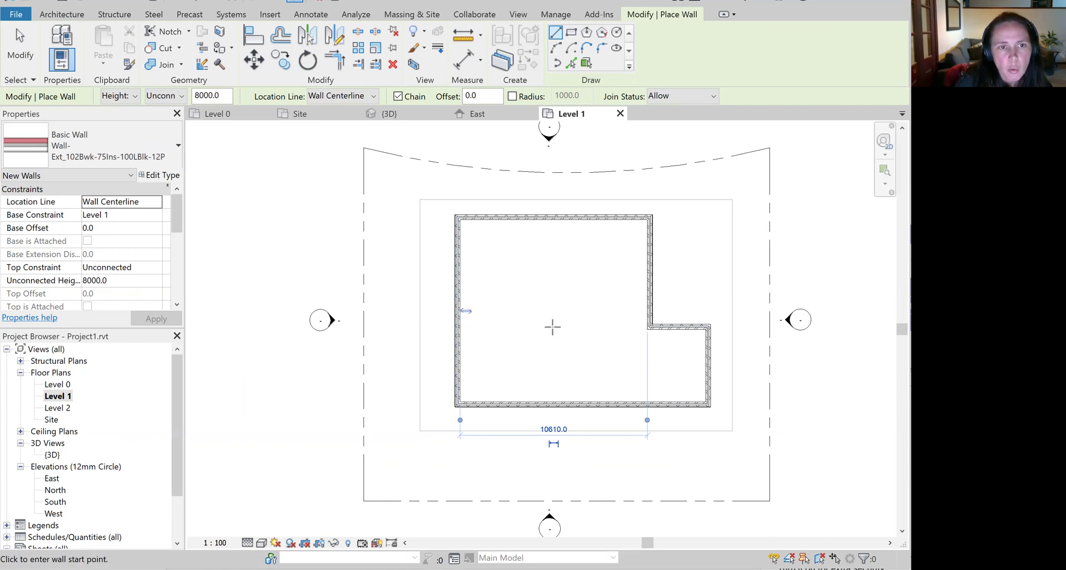
key(Escape)
key(Escape)
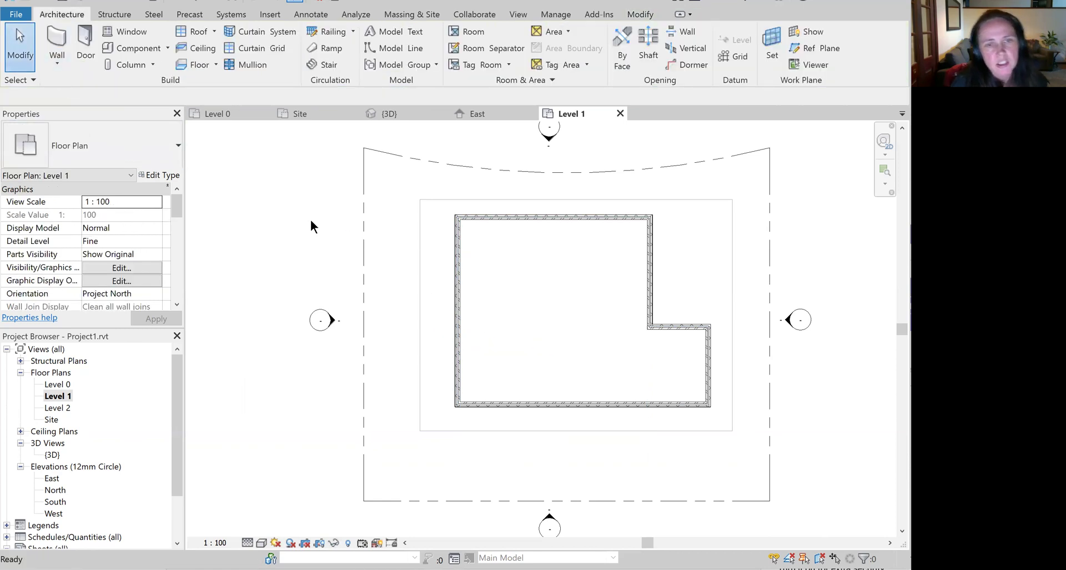
Flip the left and top walls of the outline so their exterior faces point outward
click(458, 288)
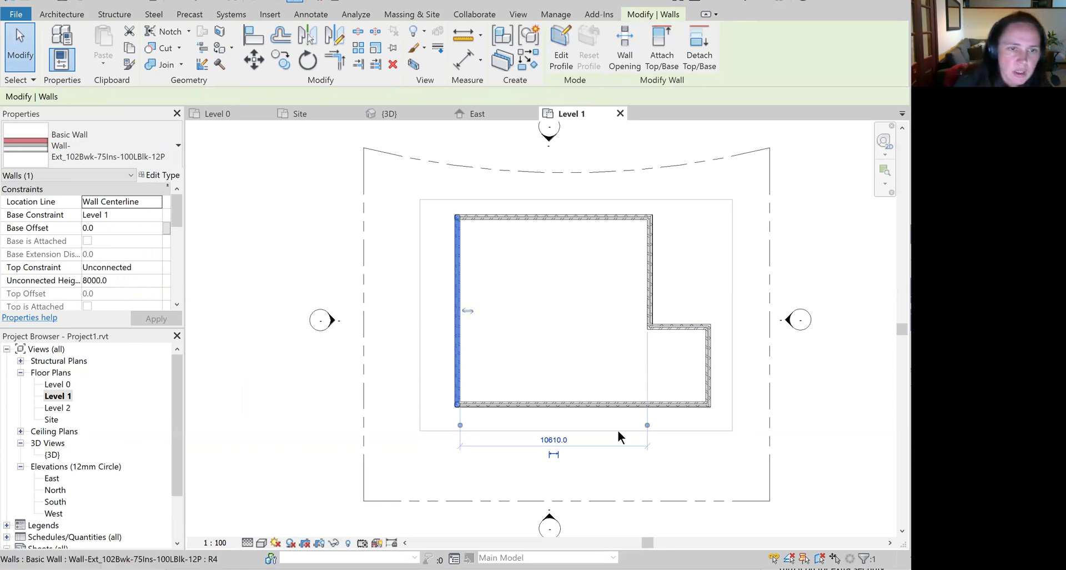
click(466, 311)
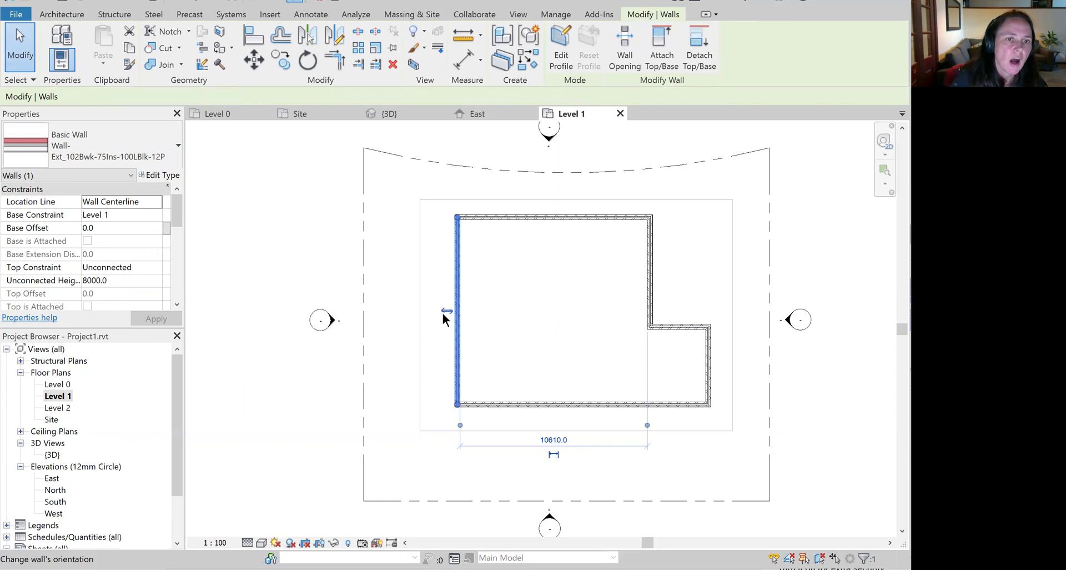
click(521, 216)
click(554, 223)
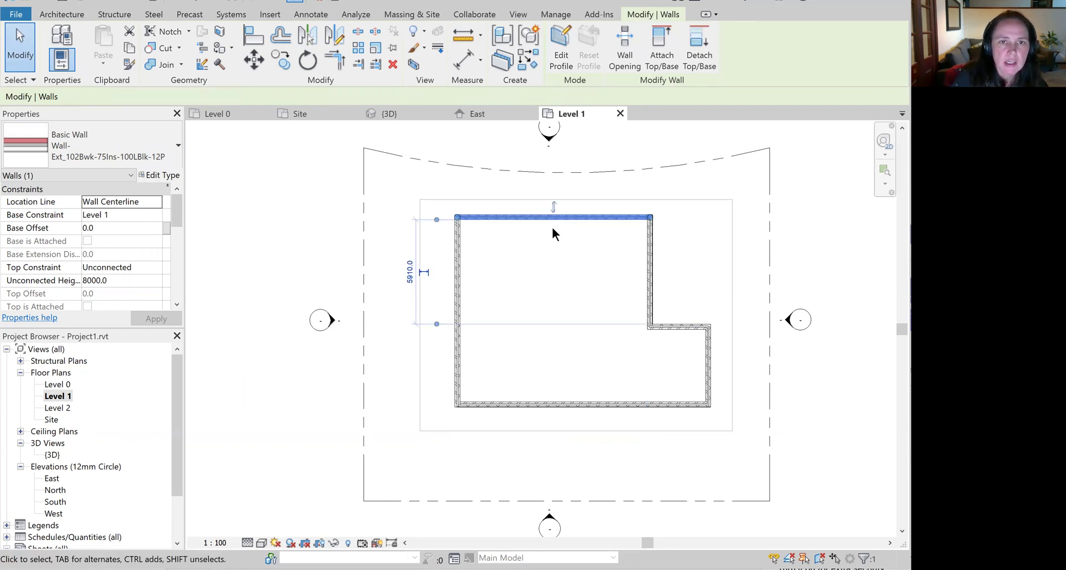
Flip the two right-hand walls, the short step wall and the bottom wall so their exterior faces point outward
click(653, 268)
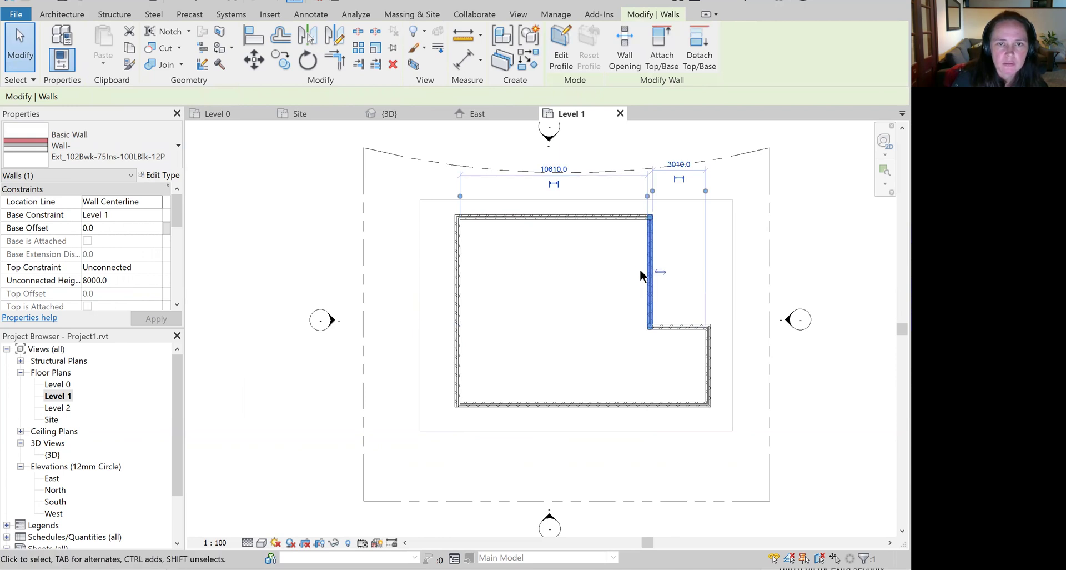
click(675, 327)
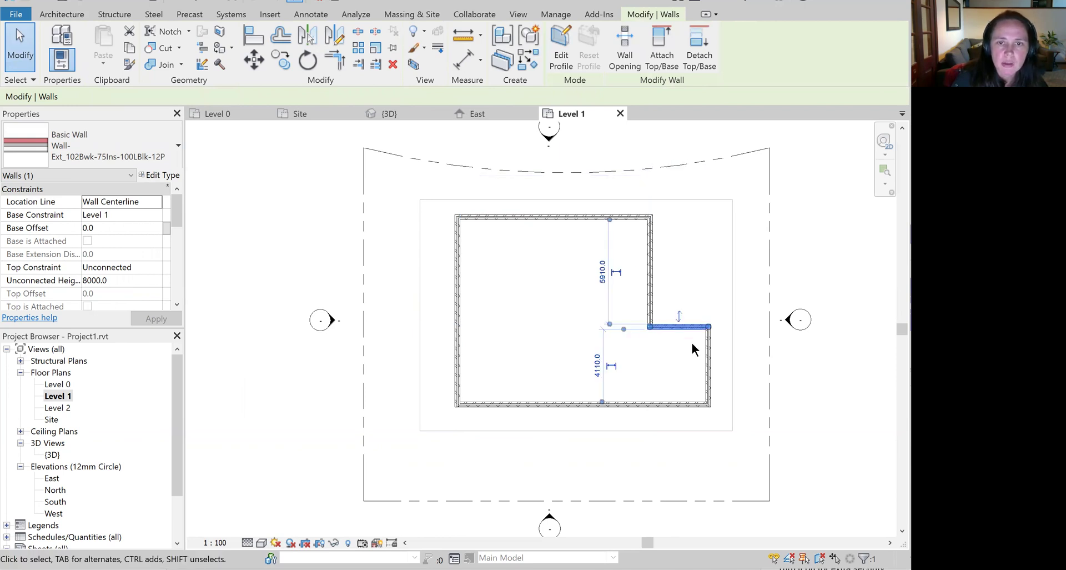
click(711, 368)
click(670, 403)
click(584, 395)
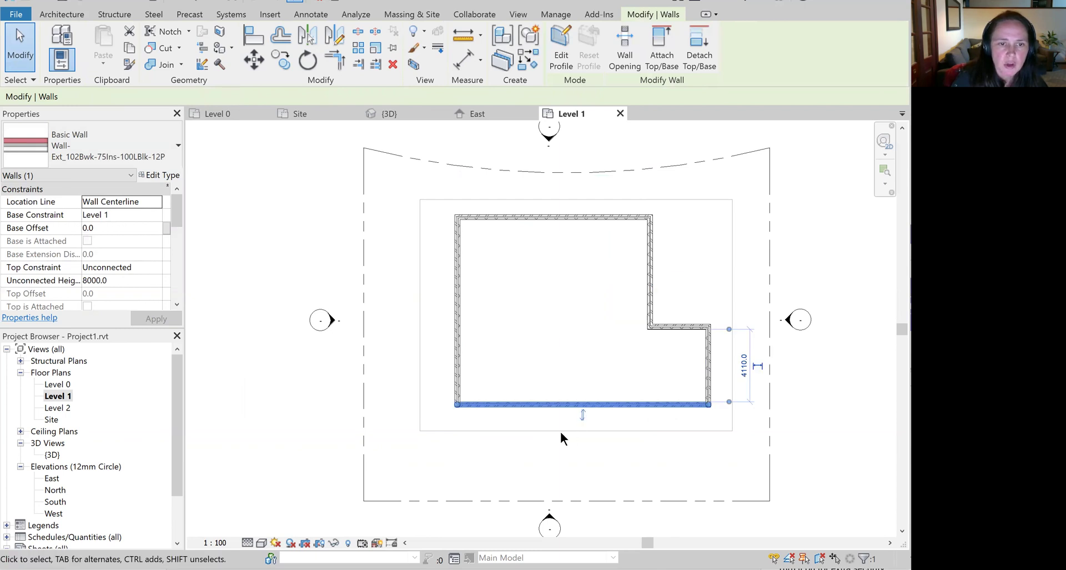
click(490, 448)
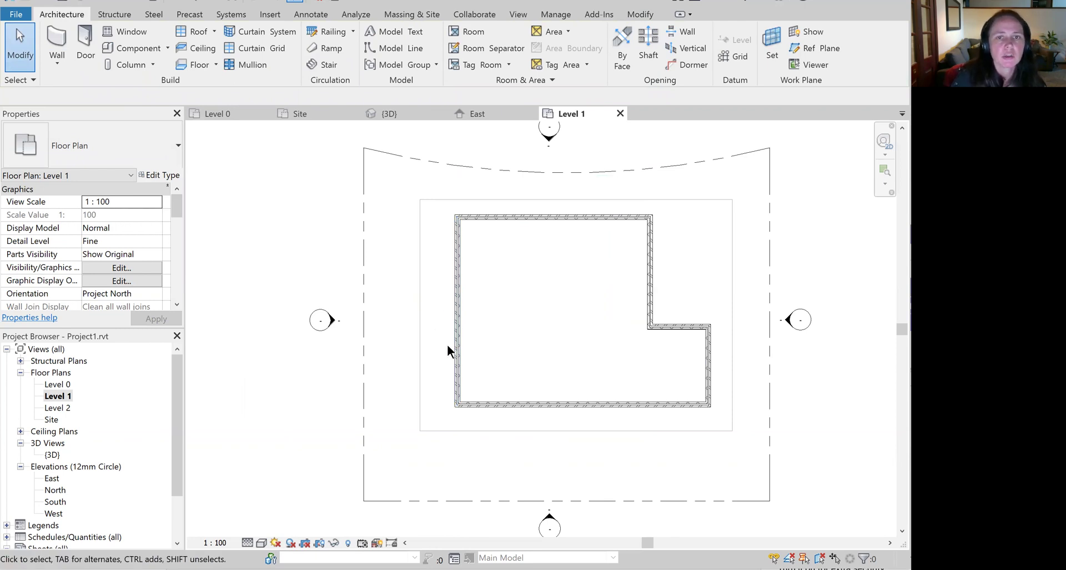
scroll(623, 342, up, 2)
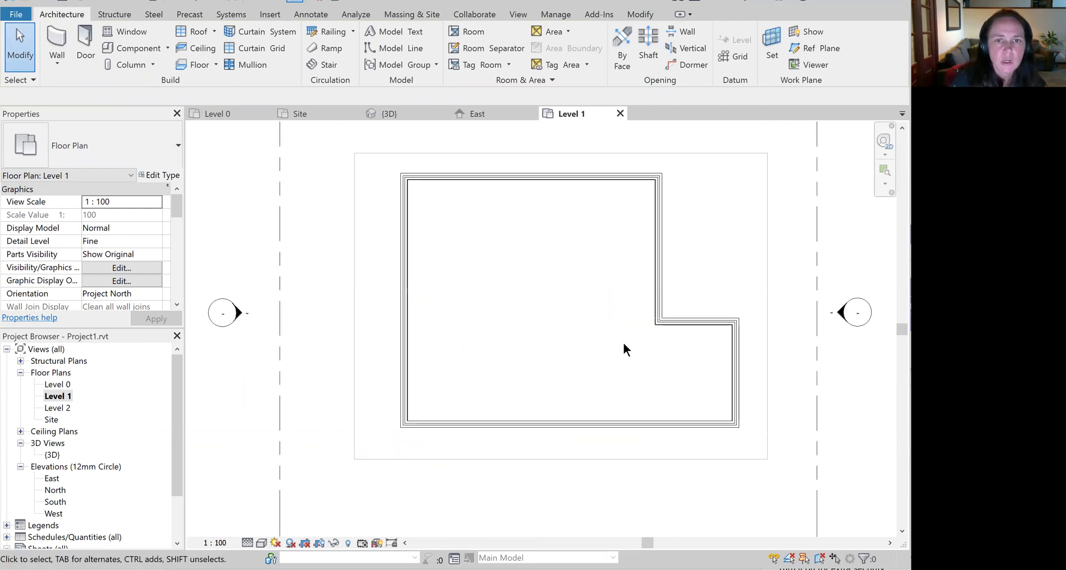
click(658, 249)
click(328, 295)
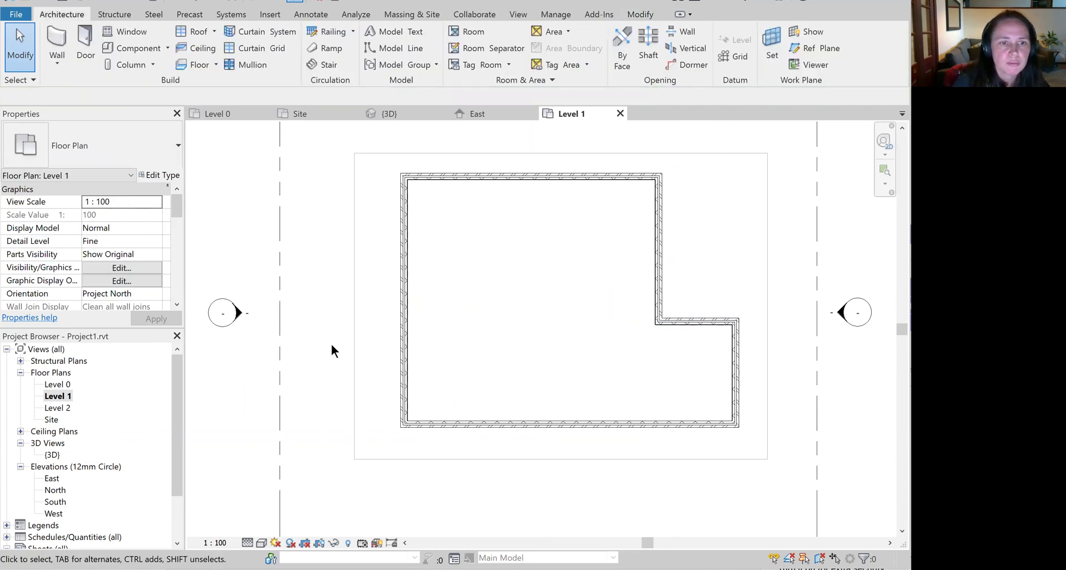
middle_drag(620, 347, 604, 380)
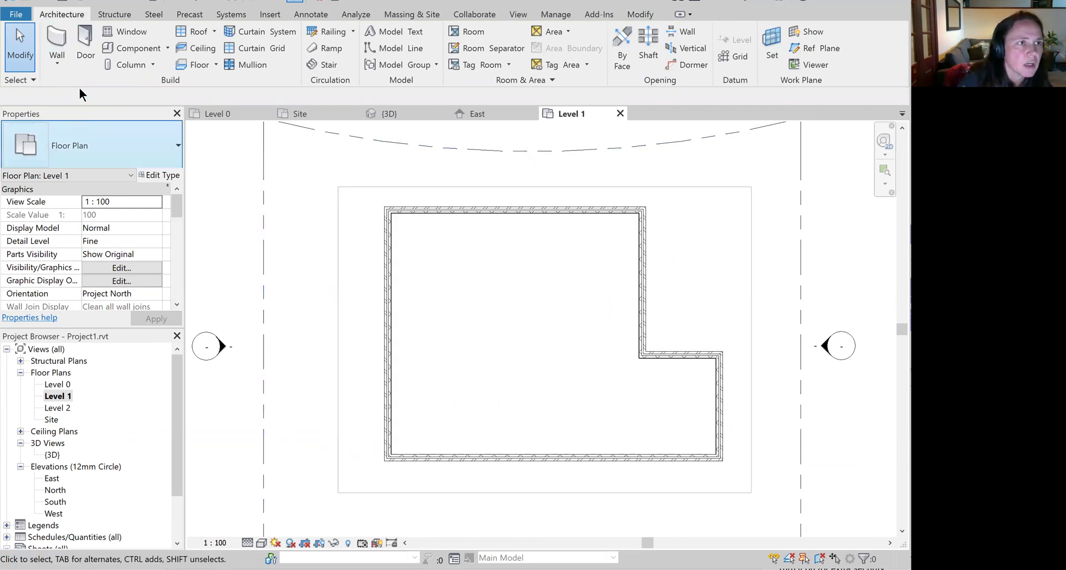
Start the Wall command and choose the Wall-Ext_22Rdr-100Blk-50Air-30Ins-100LBlk-12P type as the base type
click(55, 41)
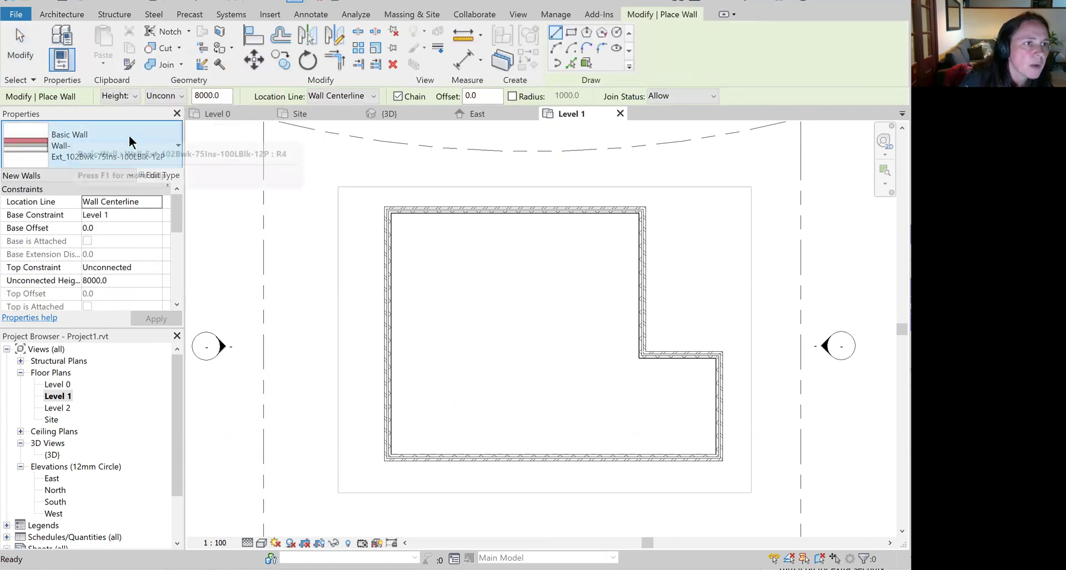
click(129, 137)
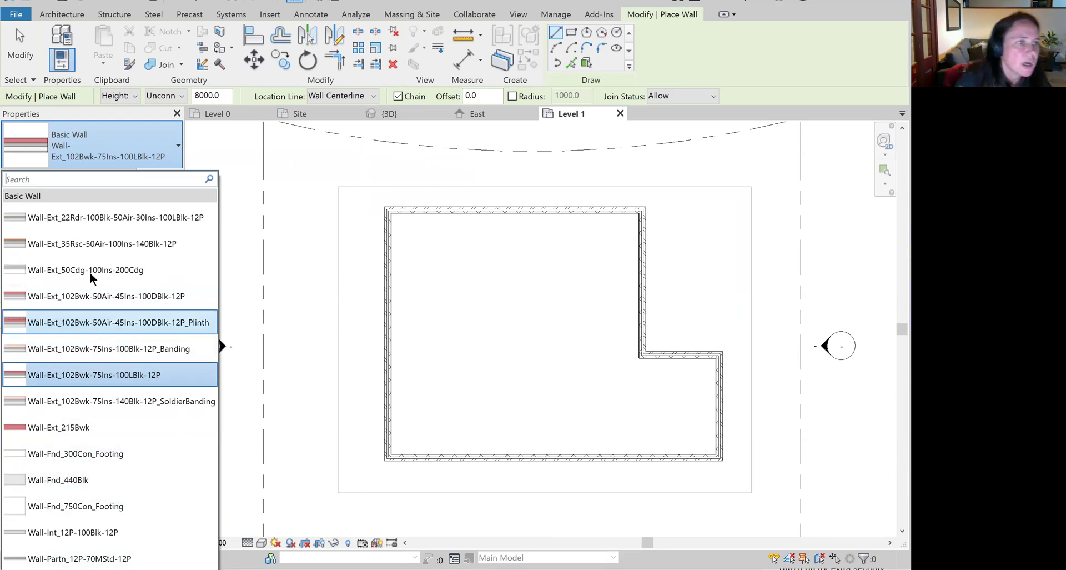
click(79, 216)
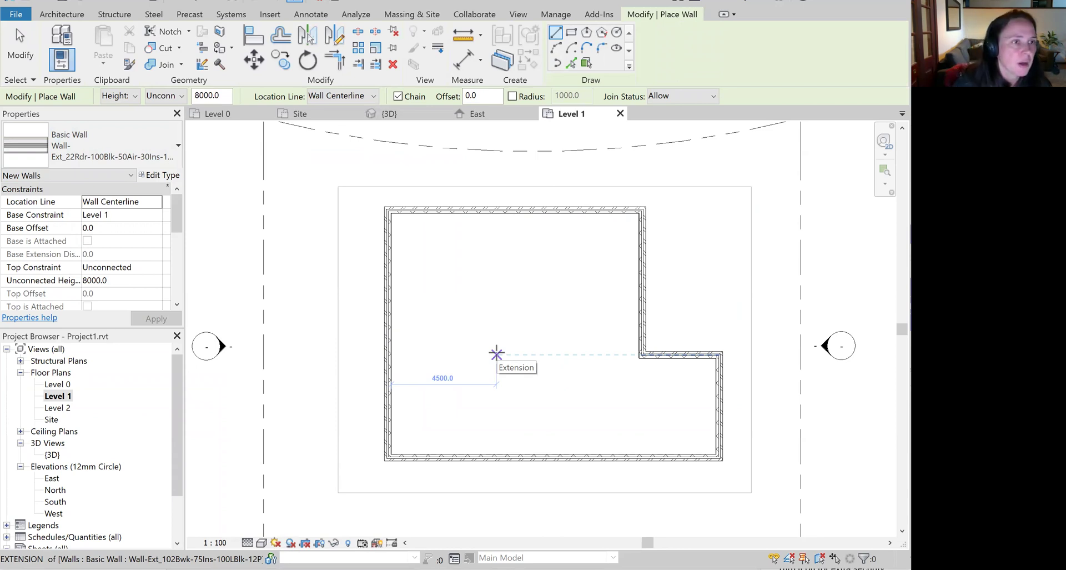
Duplicate the chosen wall type under the name Wall-Interior Wood Stud and Plasteboard
click(156, 175)
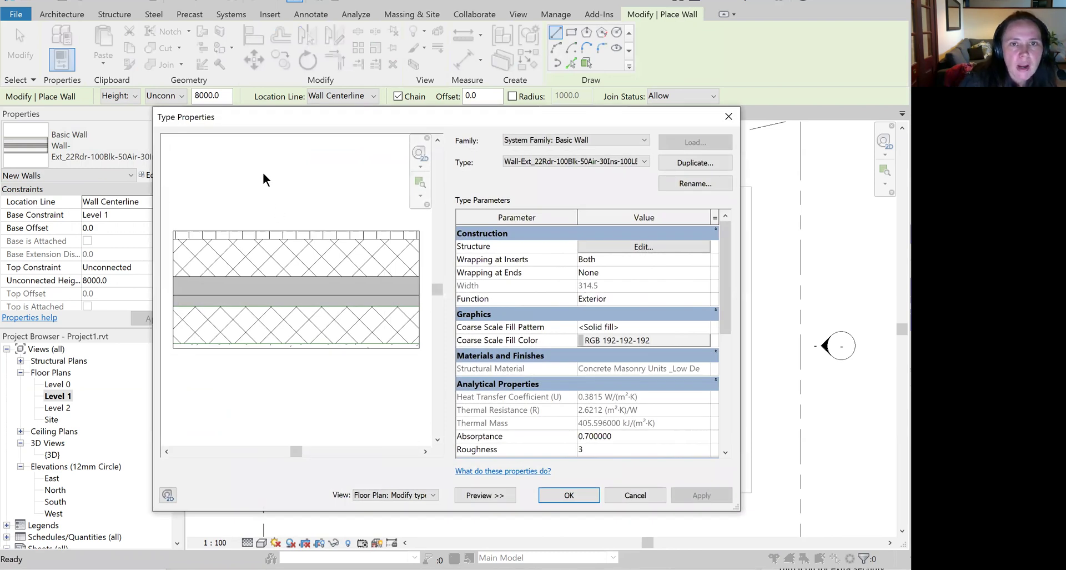
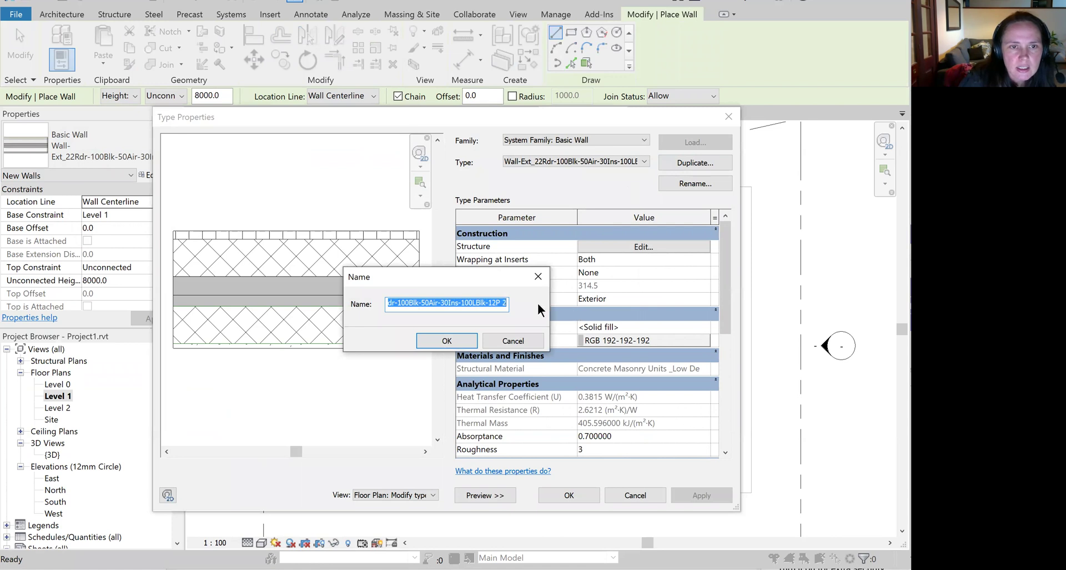
click(506, 303)
drag(506, 302, 406, 300)
text(Interior)
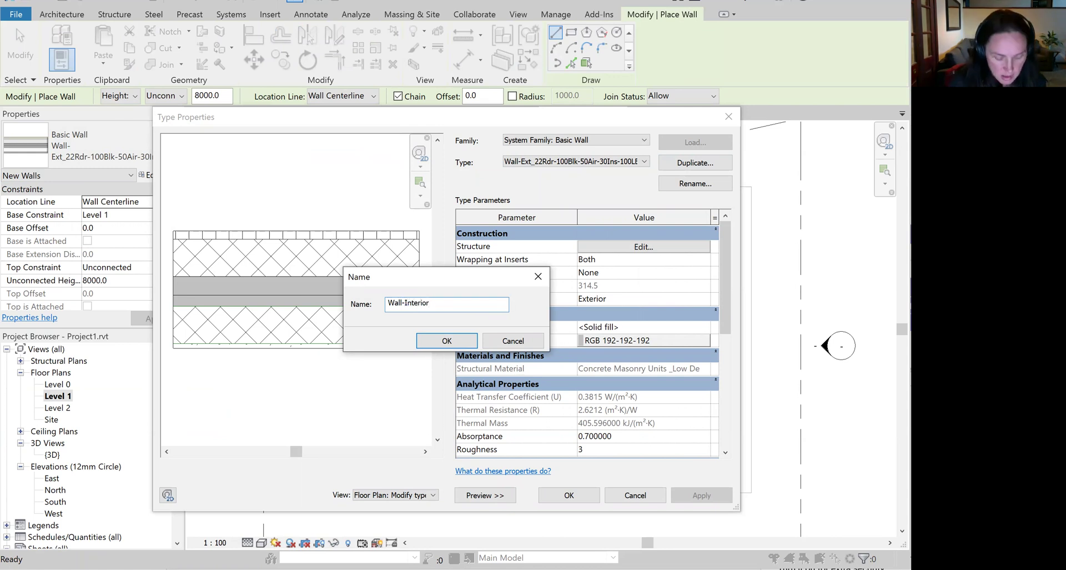
text( Wood )
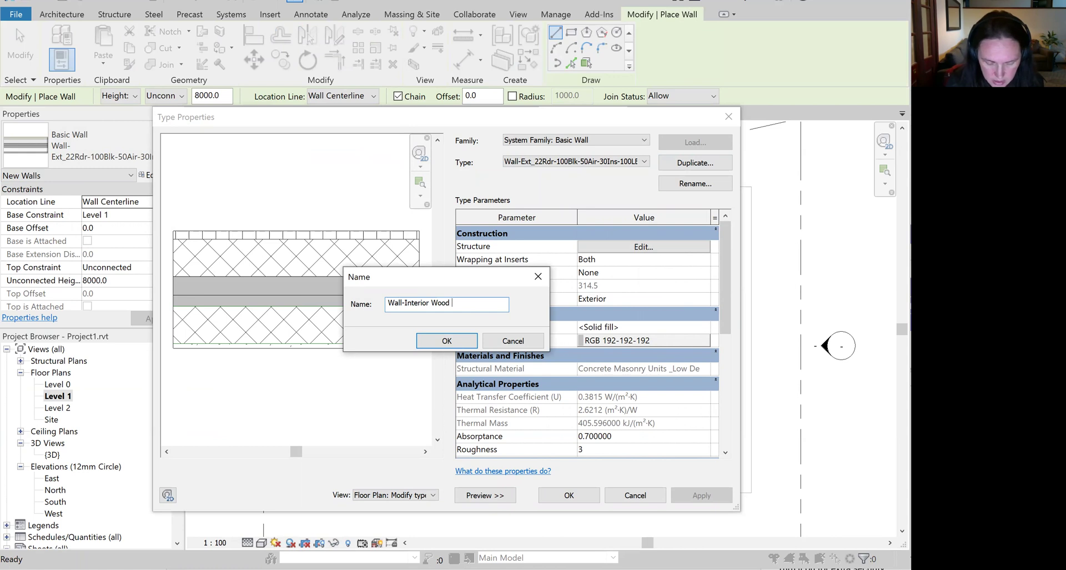
text(Stud and Plasteboard)
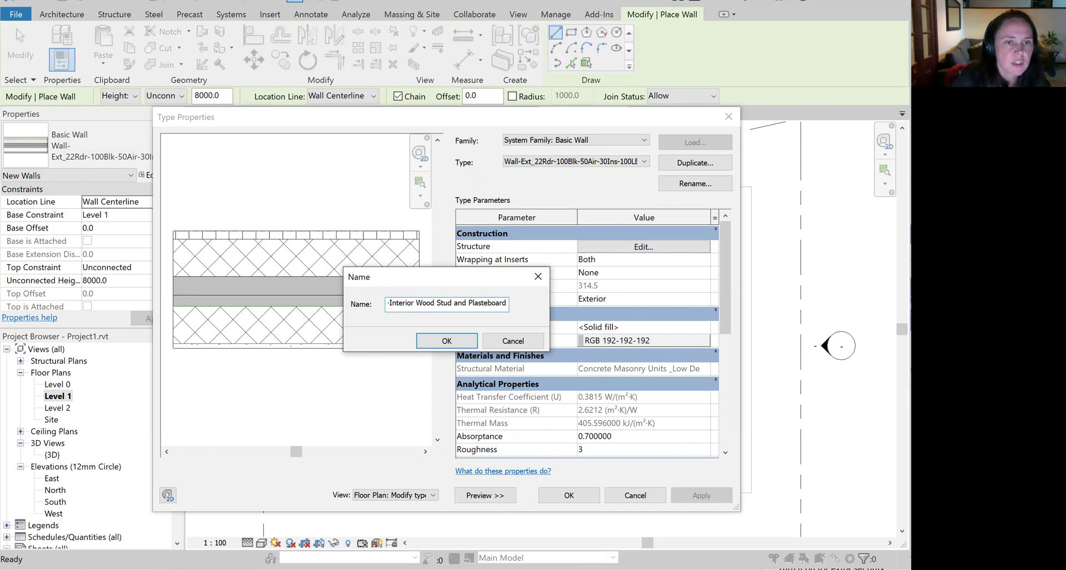
click(451, 341)
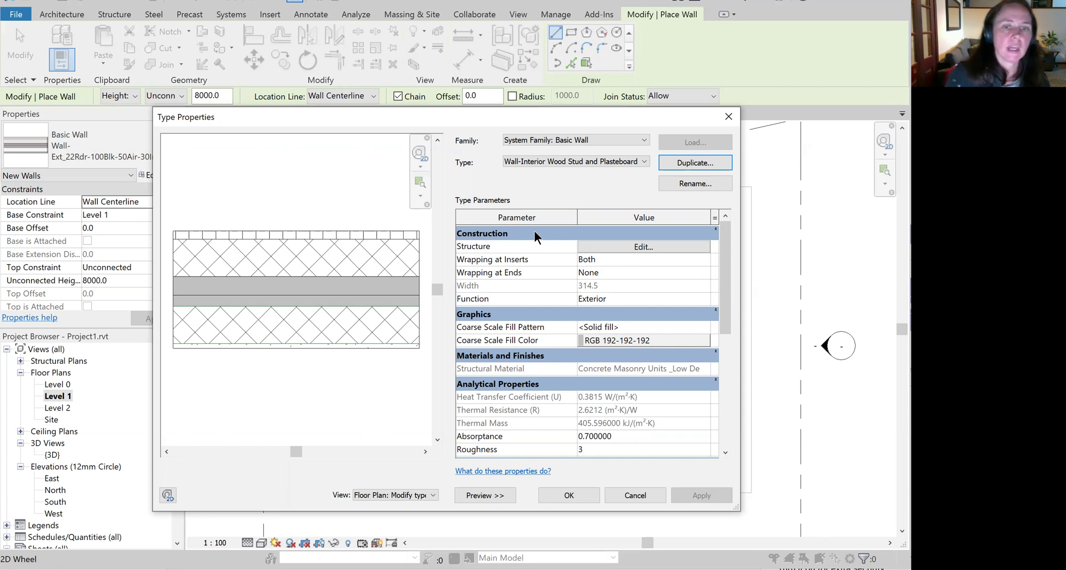
Delete the render, air infiltration and fiberglass layers from the new wall type's structure
click(628, 246)
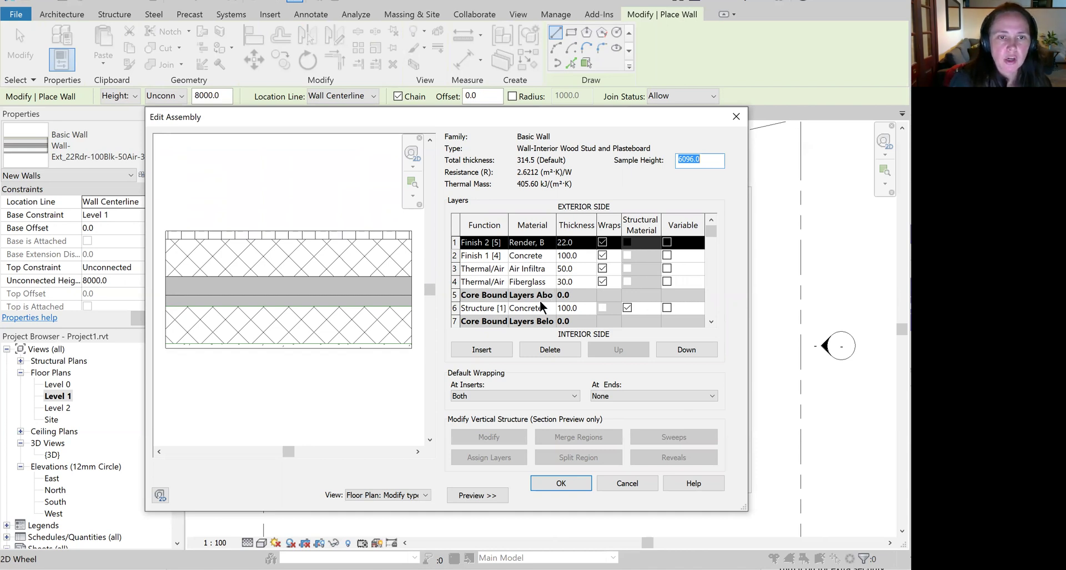
scroll(636, 290, down, 2)
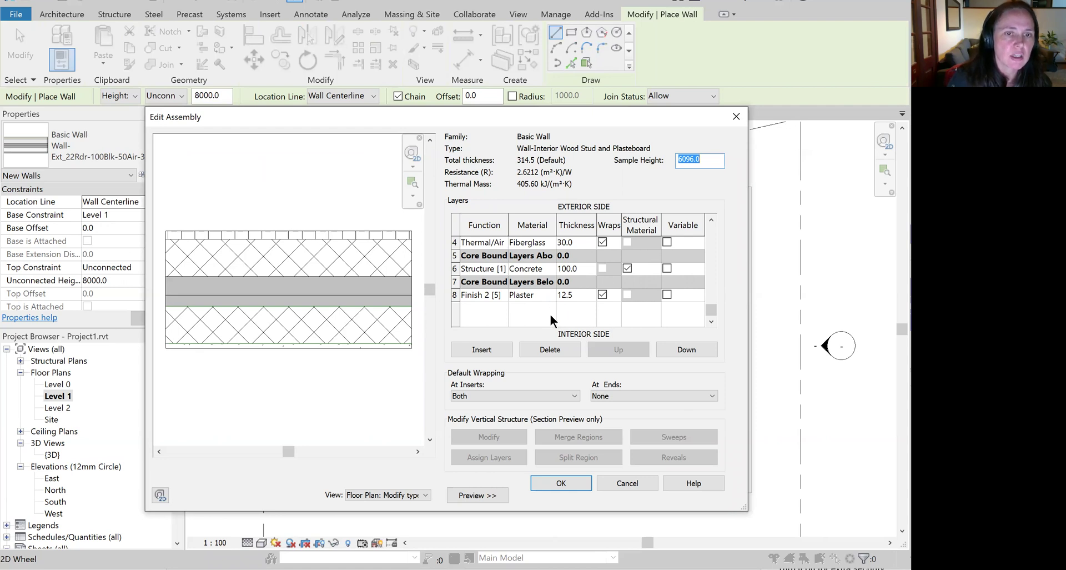
click(501, 291)
scroll(543, 283, up, 1)
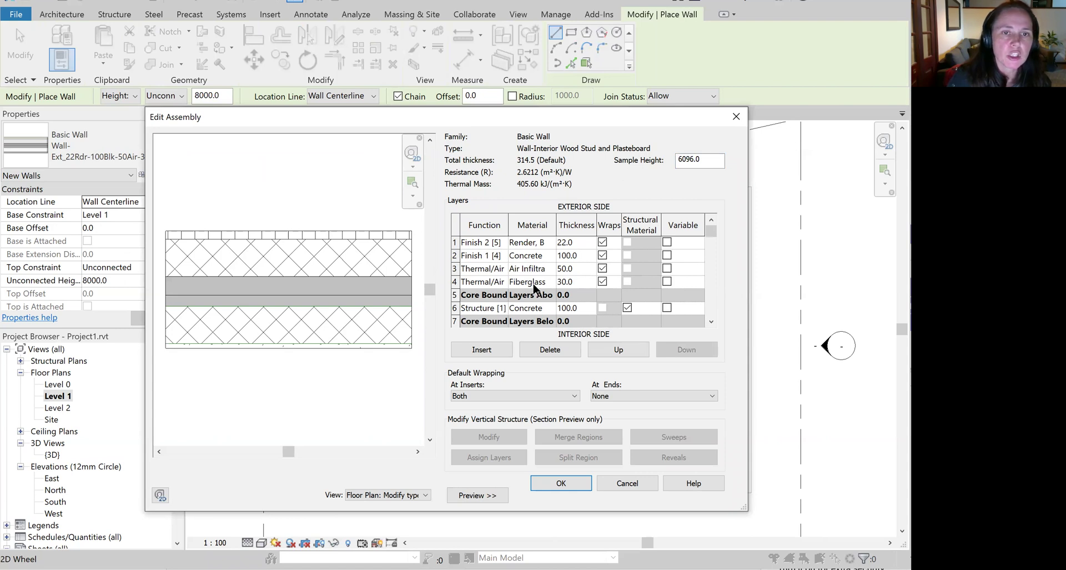
click(684, 241)
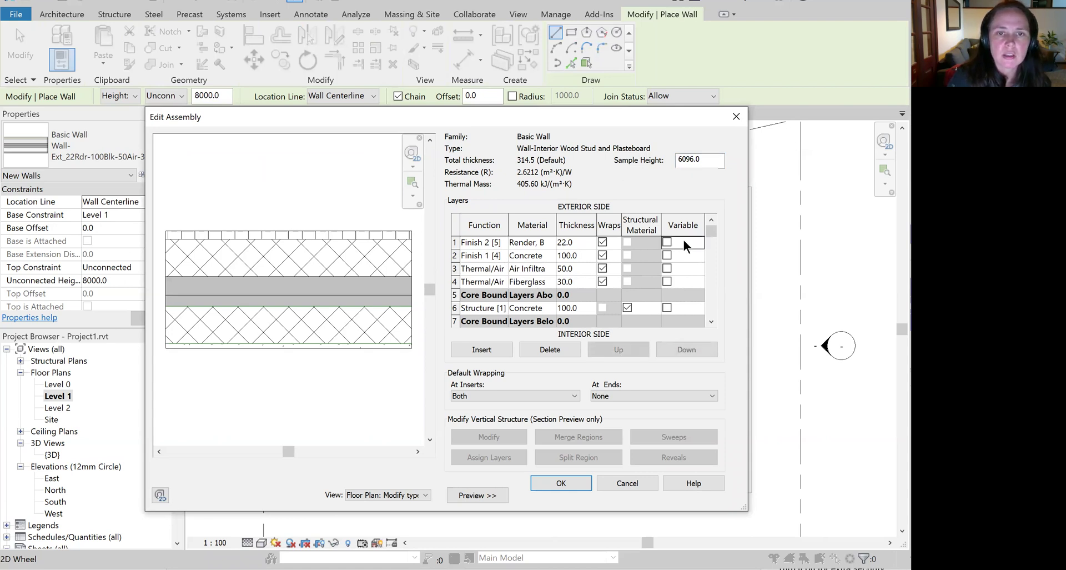
click(456, 242)
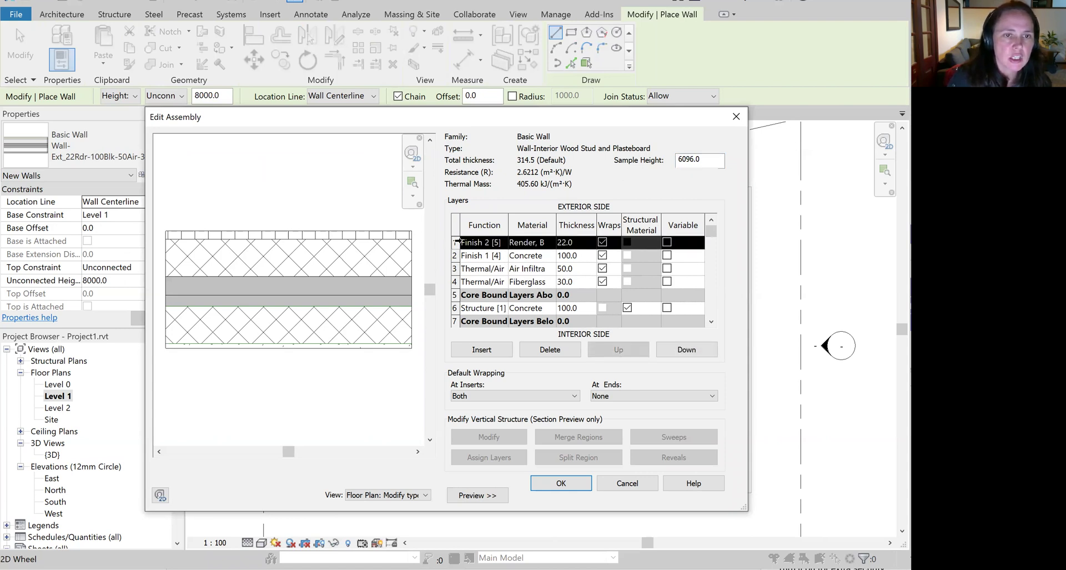
click(557, 349)
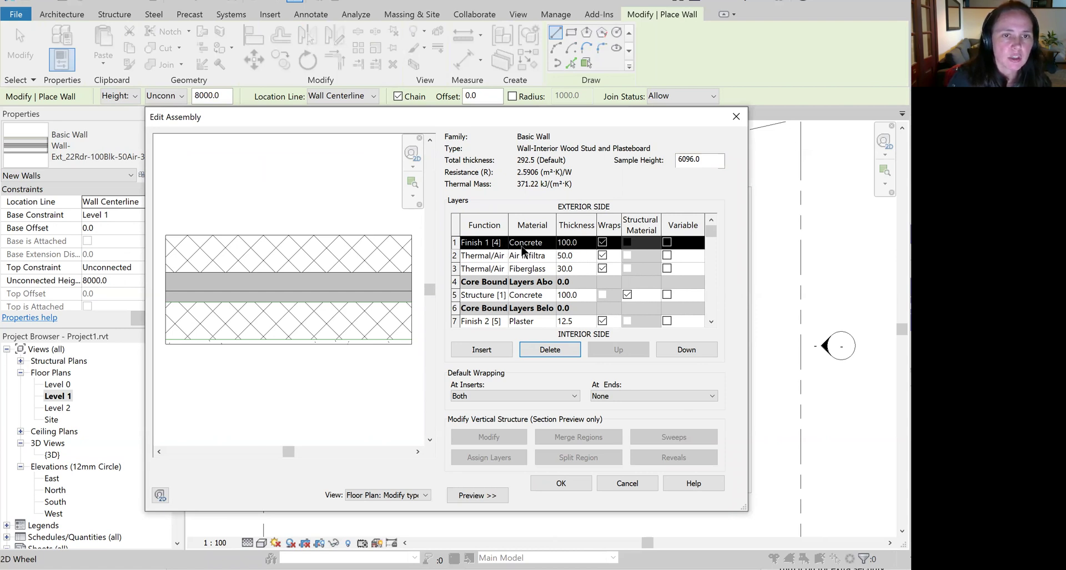
click(457, 255)
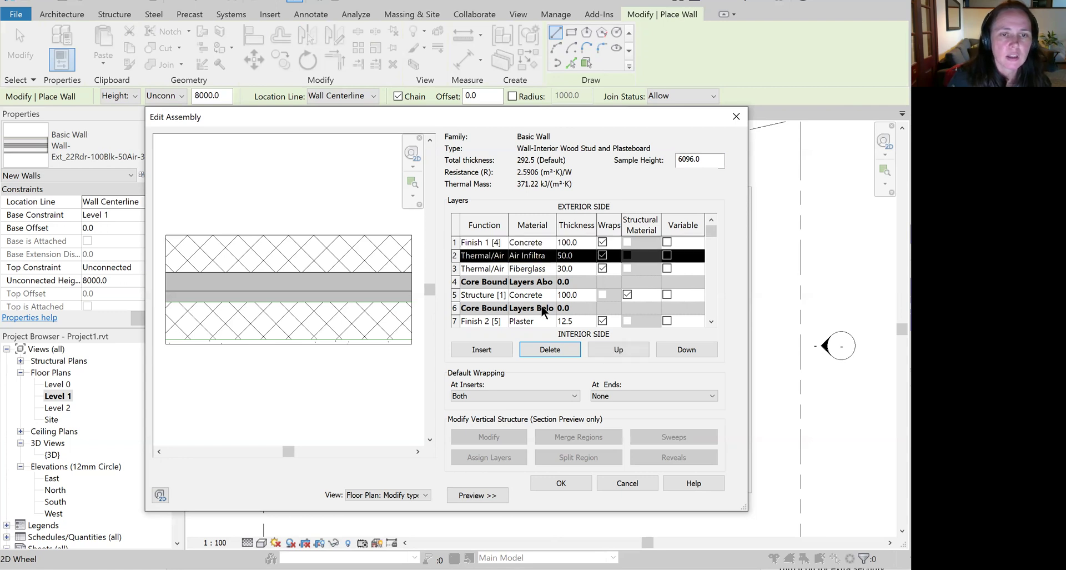
click(562, 347)
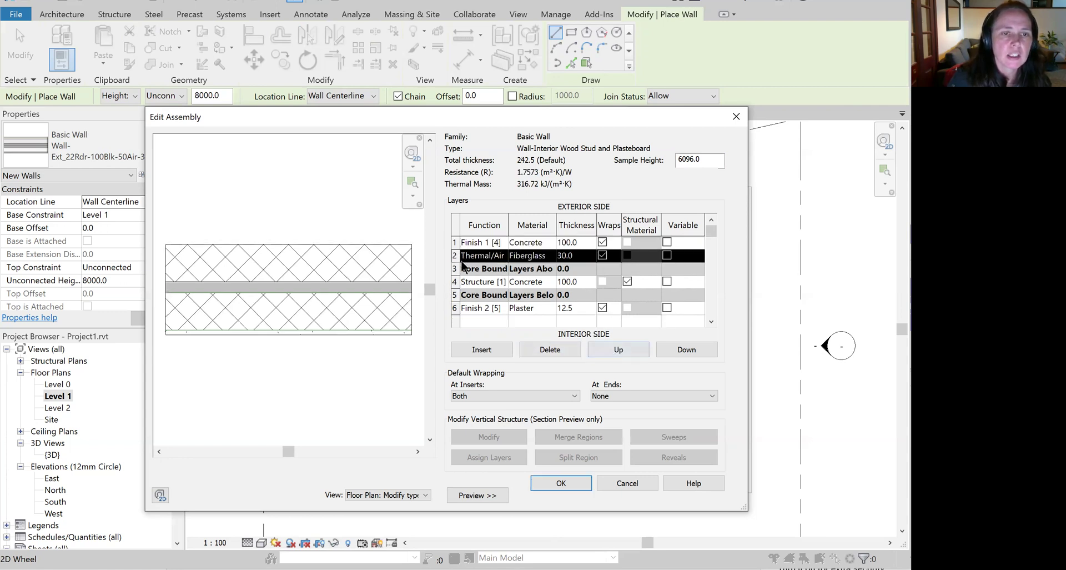
click(554, 350)
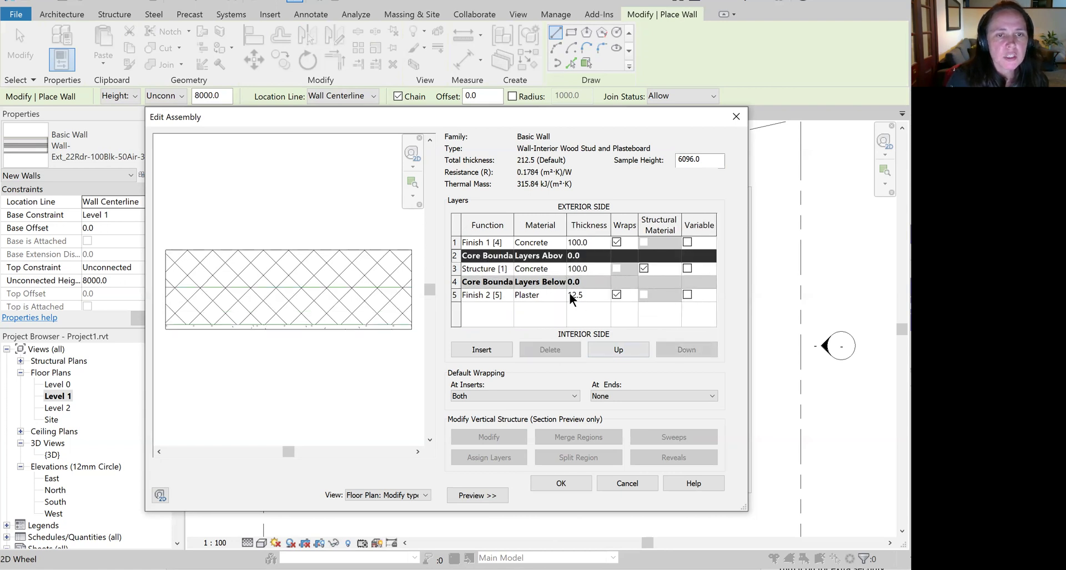
Set the thickness of the exterior Finish 1 [4] layer to 12.5
click(578, 243)
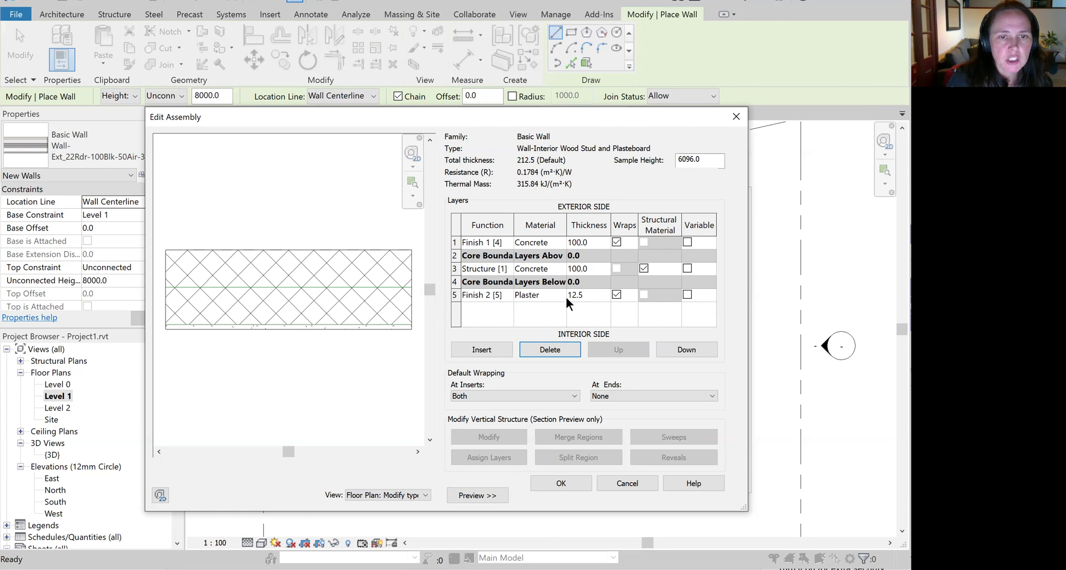
double_click(580, 243)
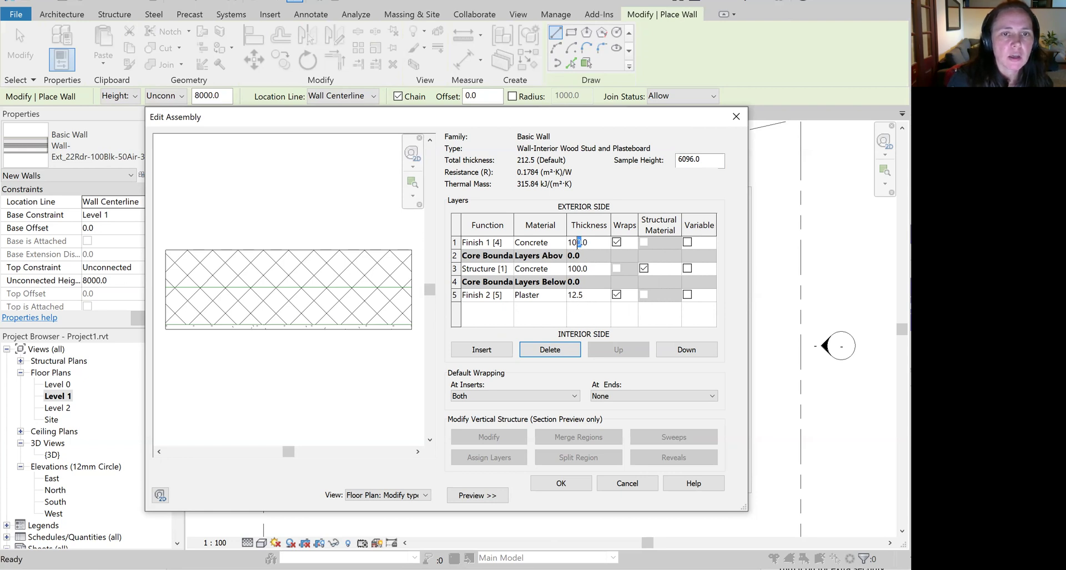
text(12.5)
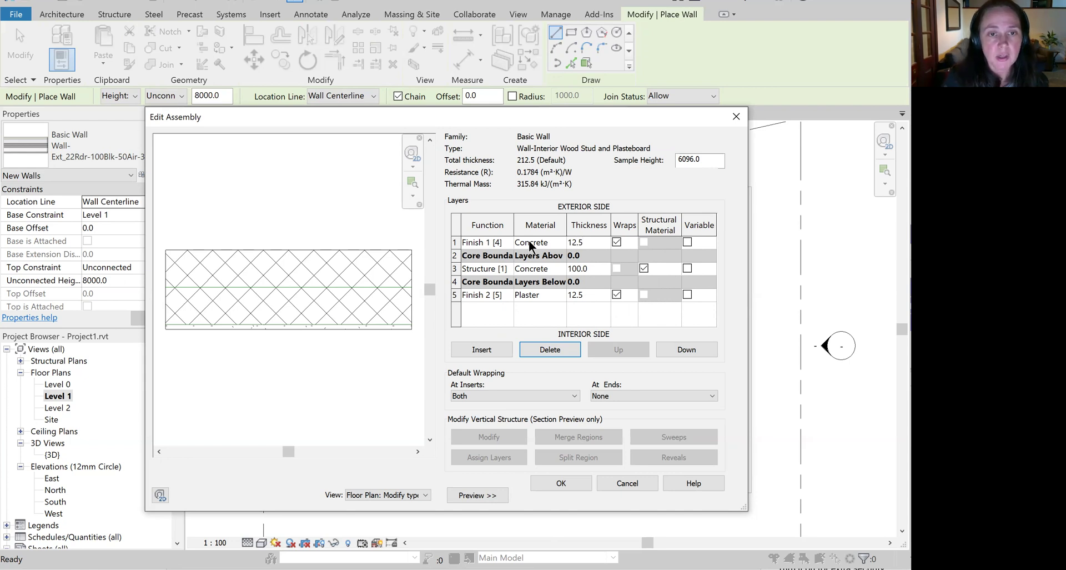
key(Return)
click(588, 268)
Find Plaster in the project materials and assign it to the Finish 1 [4] layer
click(558, 241)
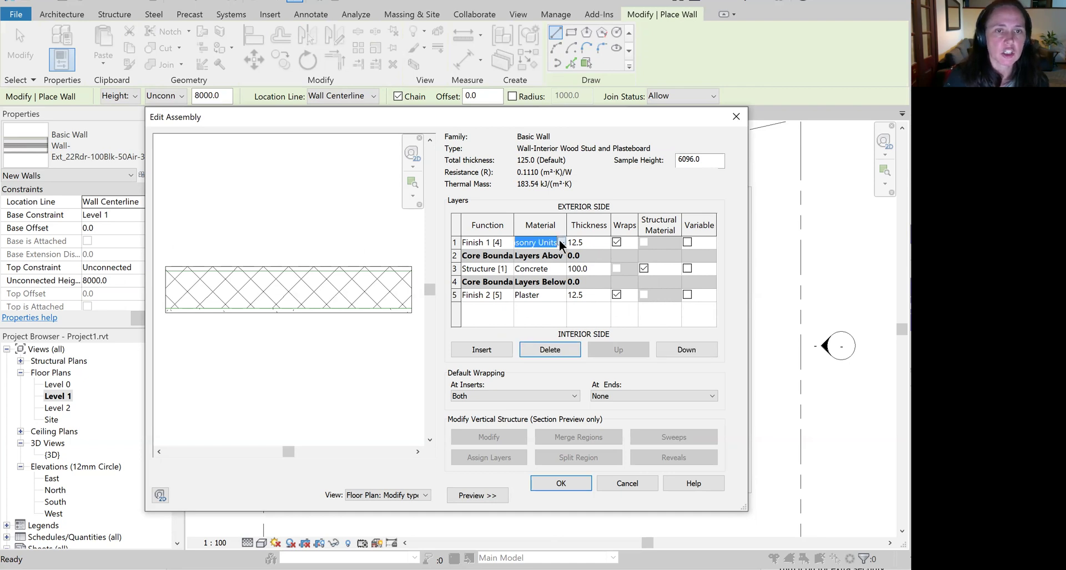
click(563, 241)
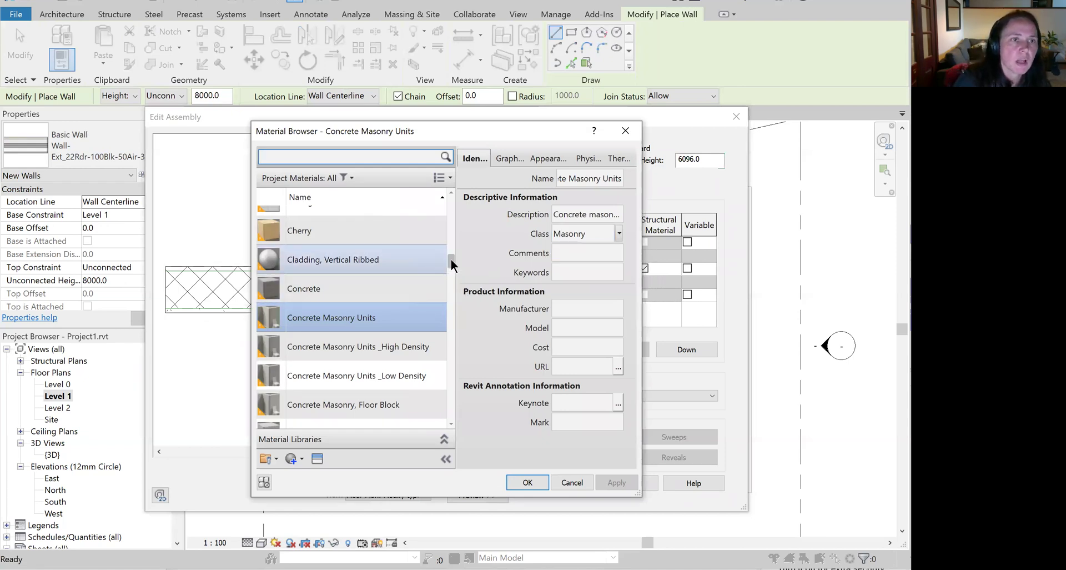
text(plas)
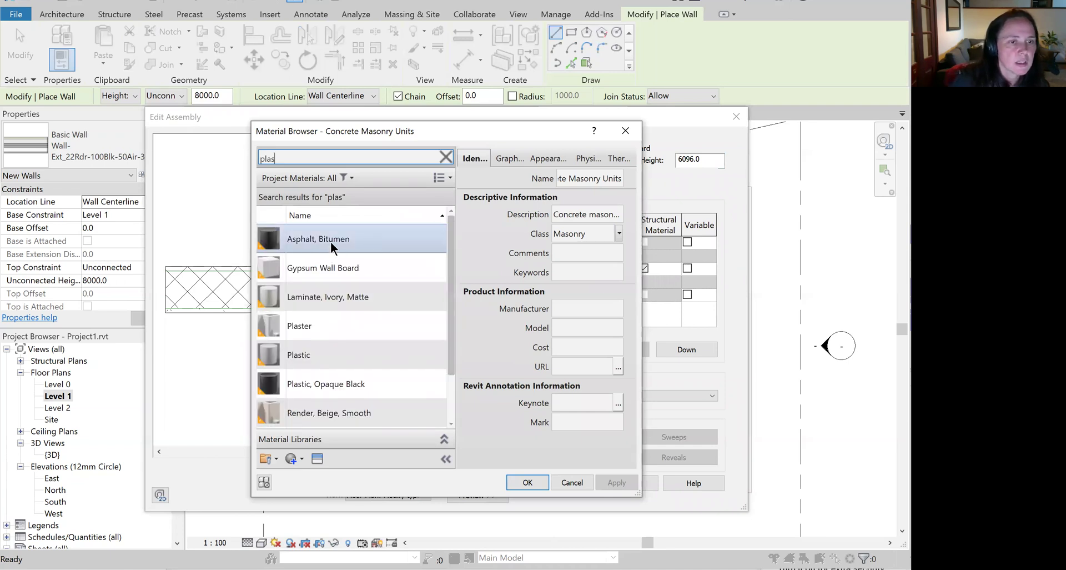
click(321, 330)
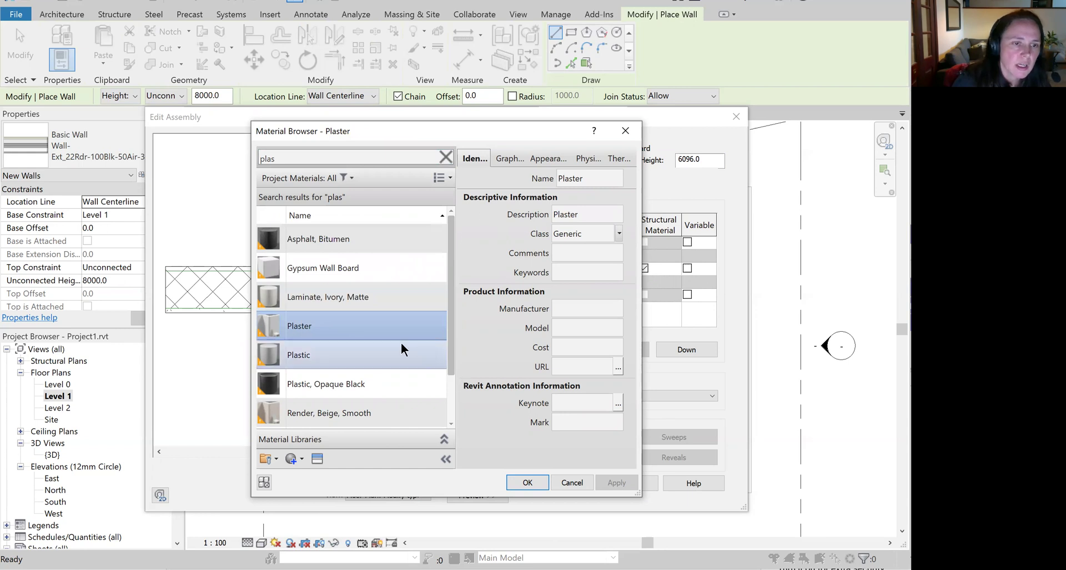
scroll(361, 389, down, 1)
scroll(333, 255, up, 1)
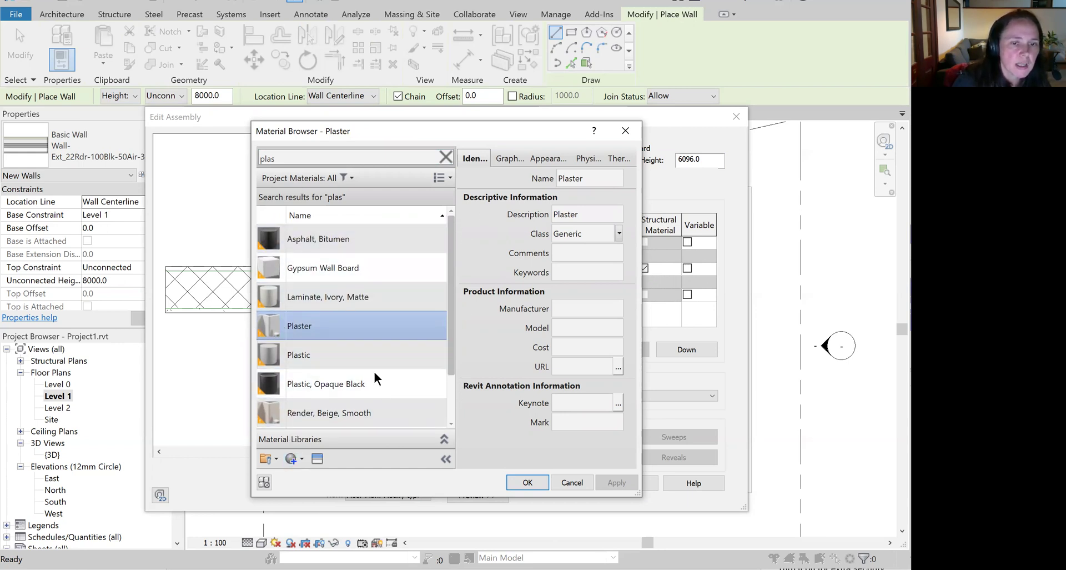
click(528, 482)
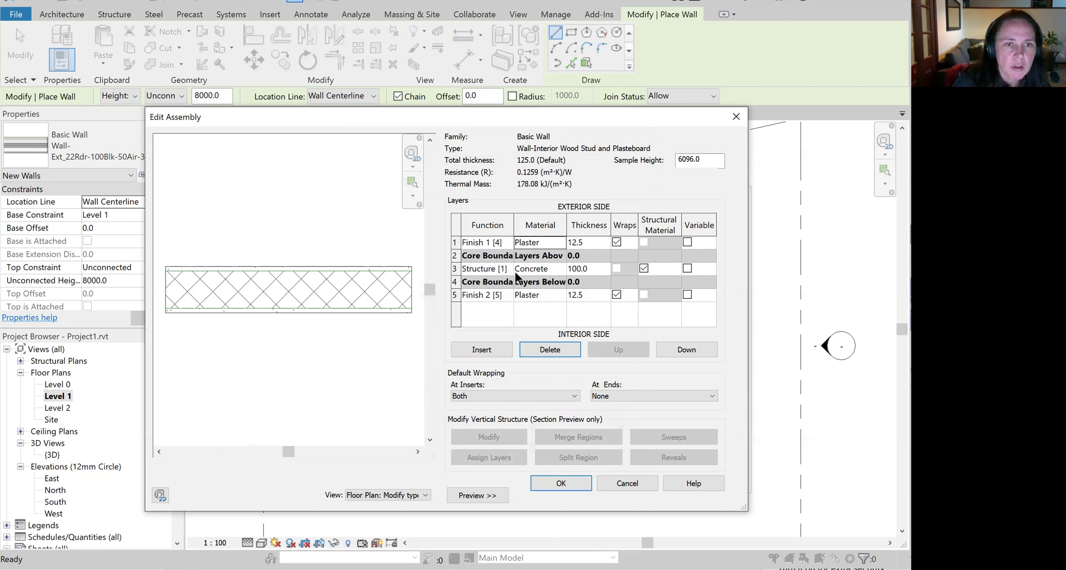
Assign the Metal Stud Layer material to the Structure [1] layer and accept the edited wall assembly
click(534, 269)
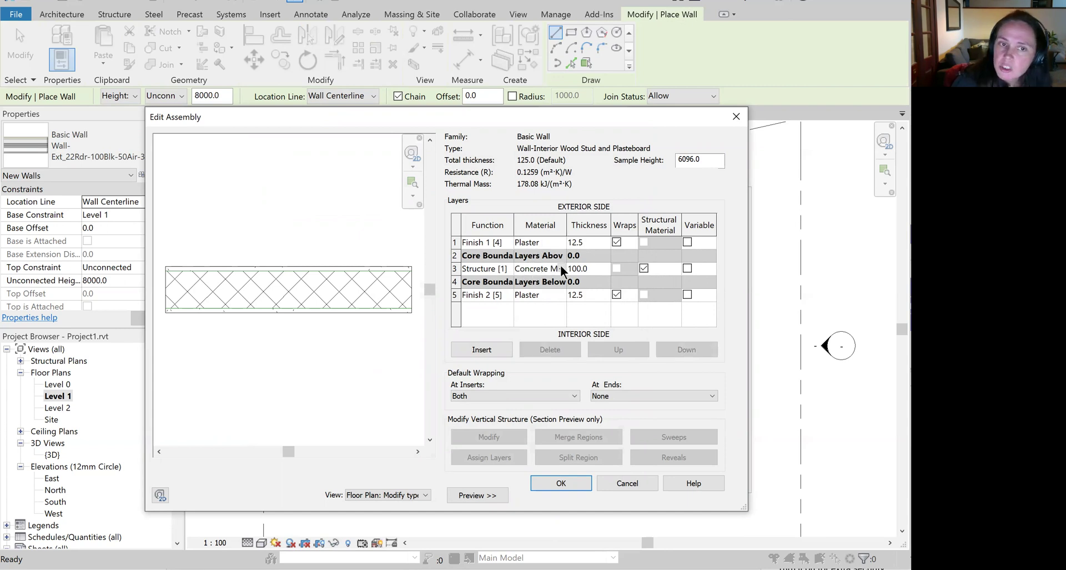
click(561, 269)
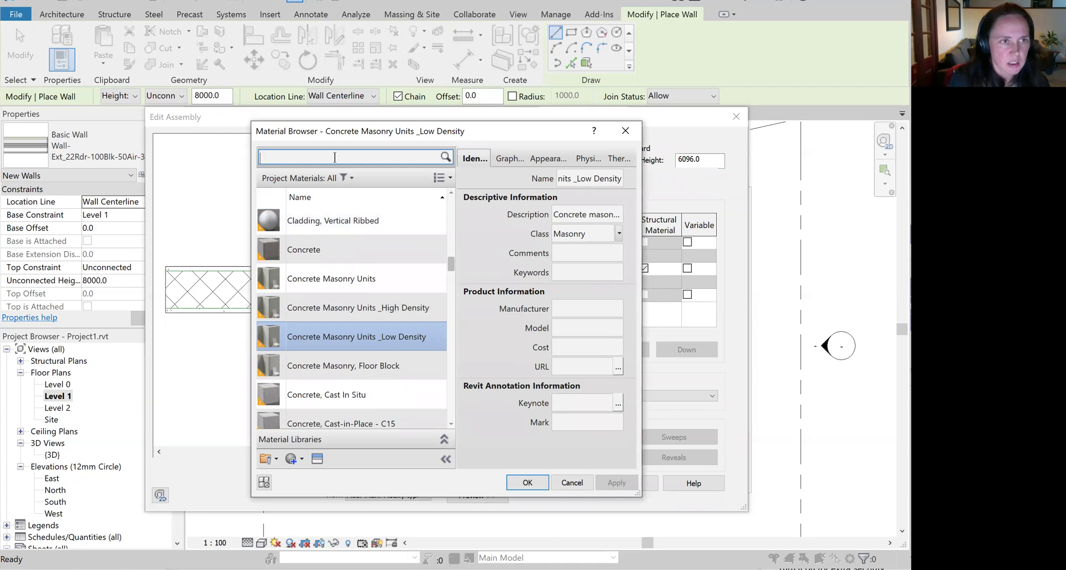
text(timber)
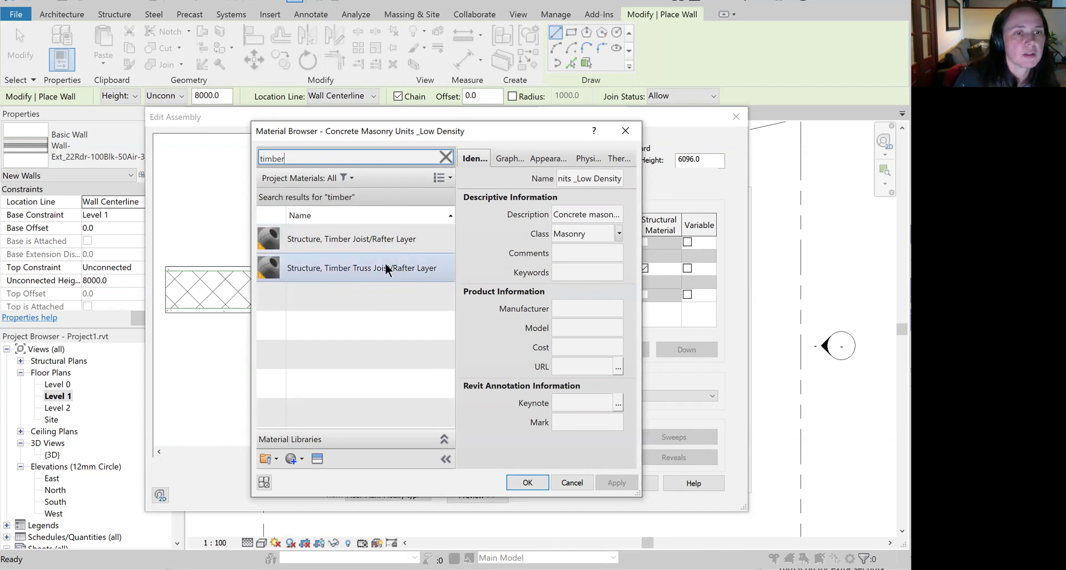
key(BackSpace)
key(BackSpace)
key(BackSpace)
key(BackSpace)
text(stud)
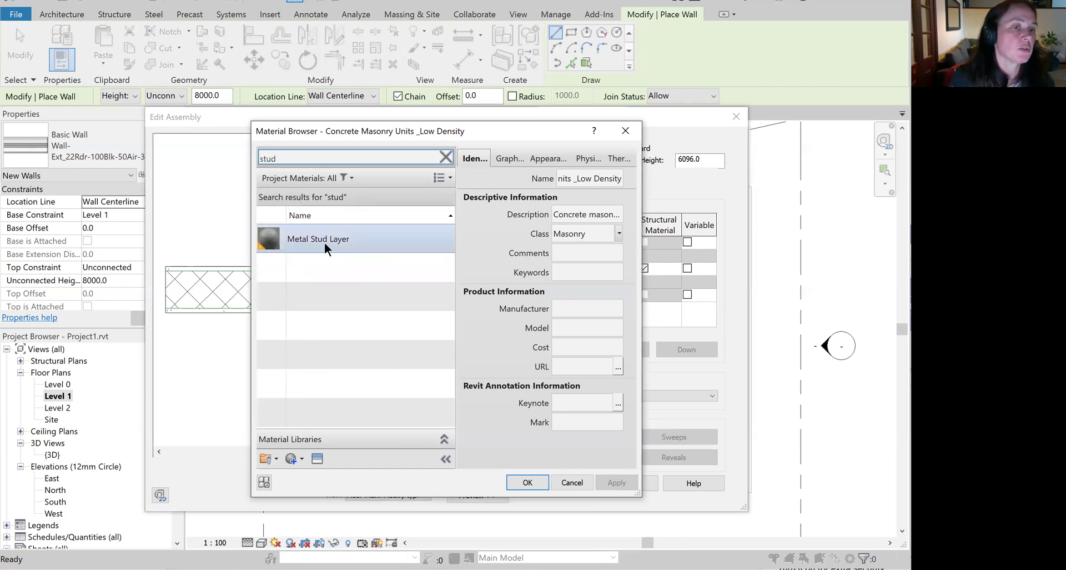
click(307, 240)
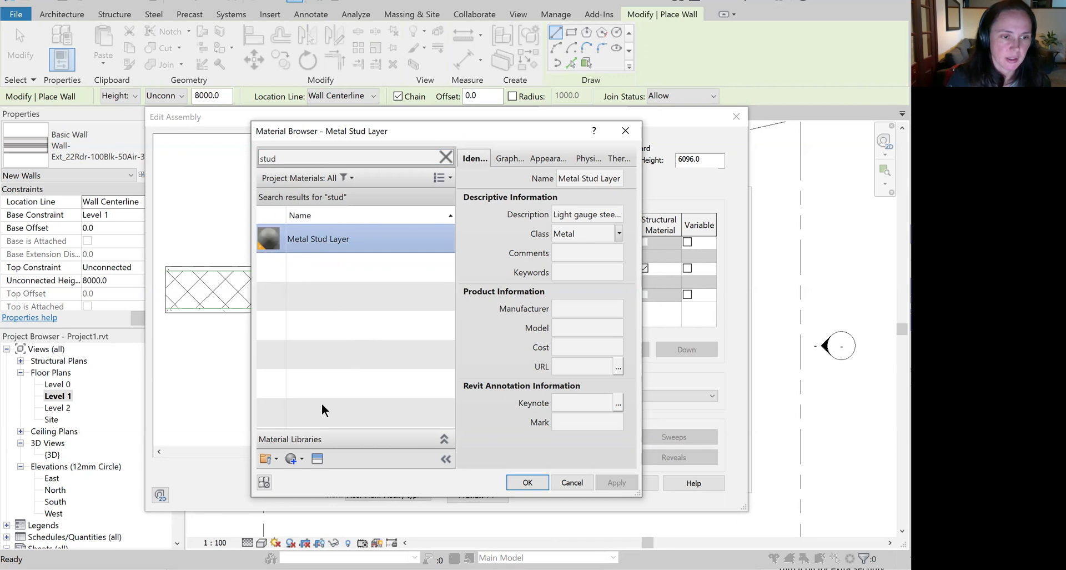
click(532, 481)
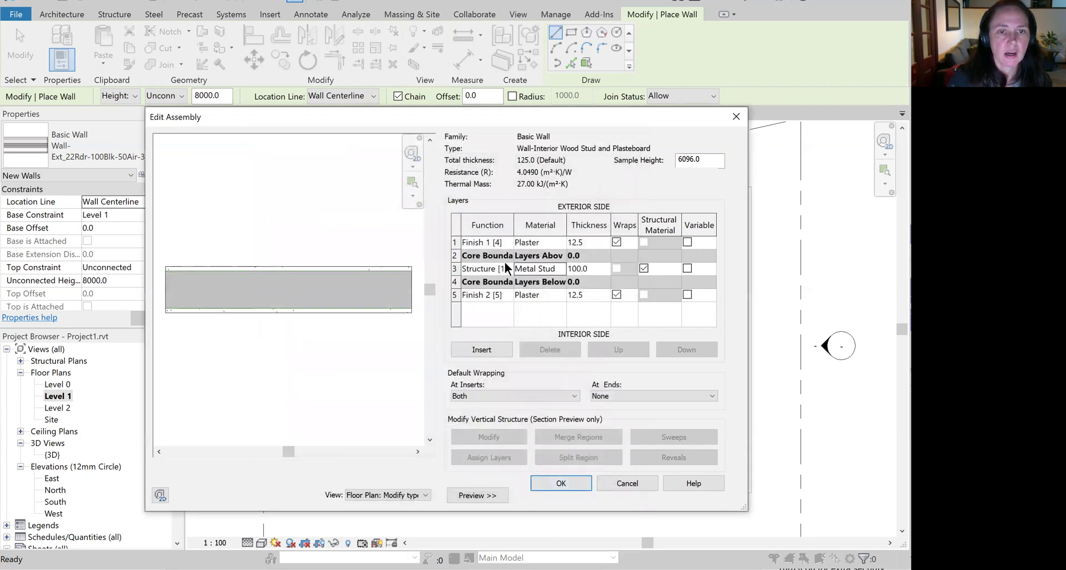
click(576, 267)
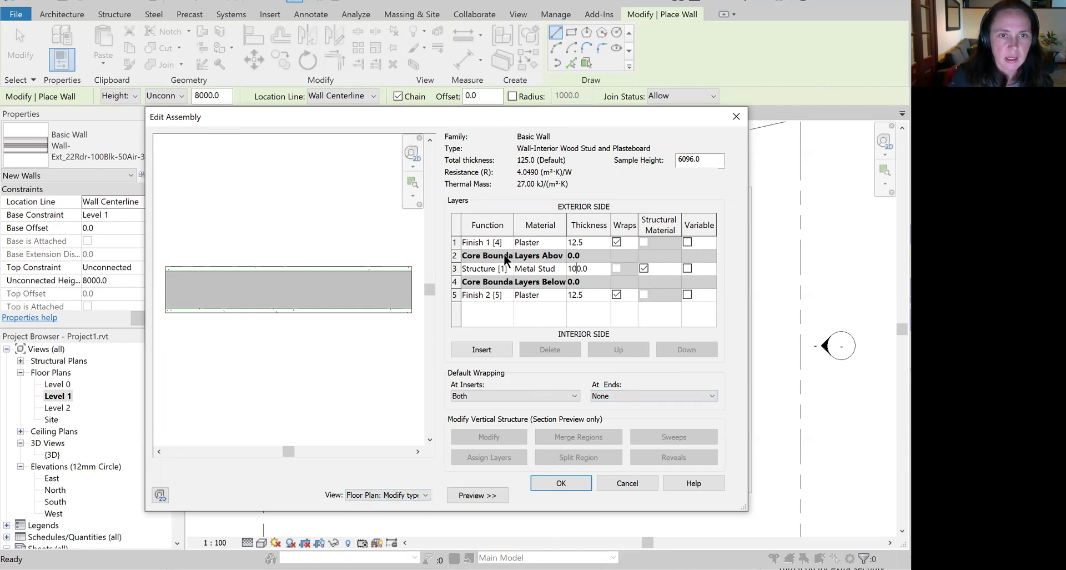
click(562, 482)
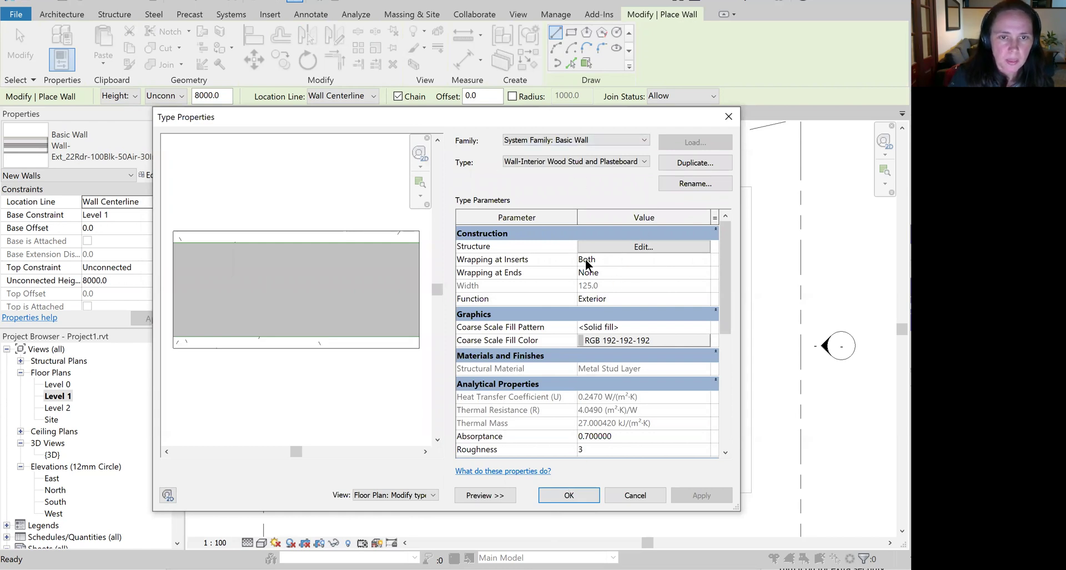
Set the new wall type's function to Interior and accept the type properties
click(604, 298)
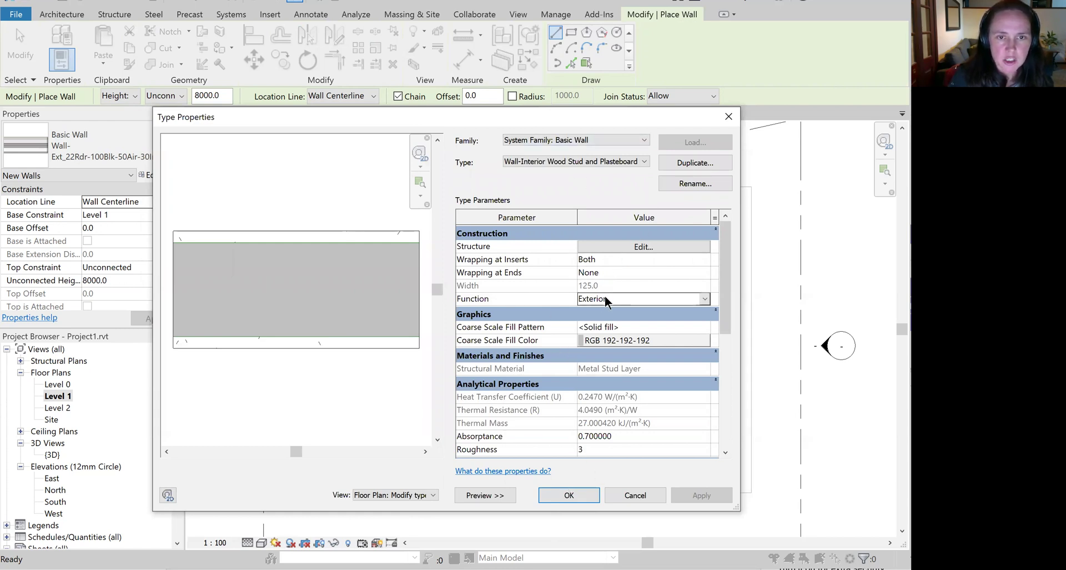
click(705, 300)
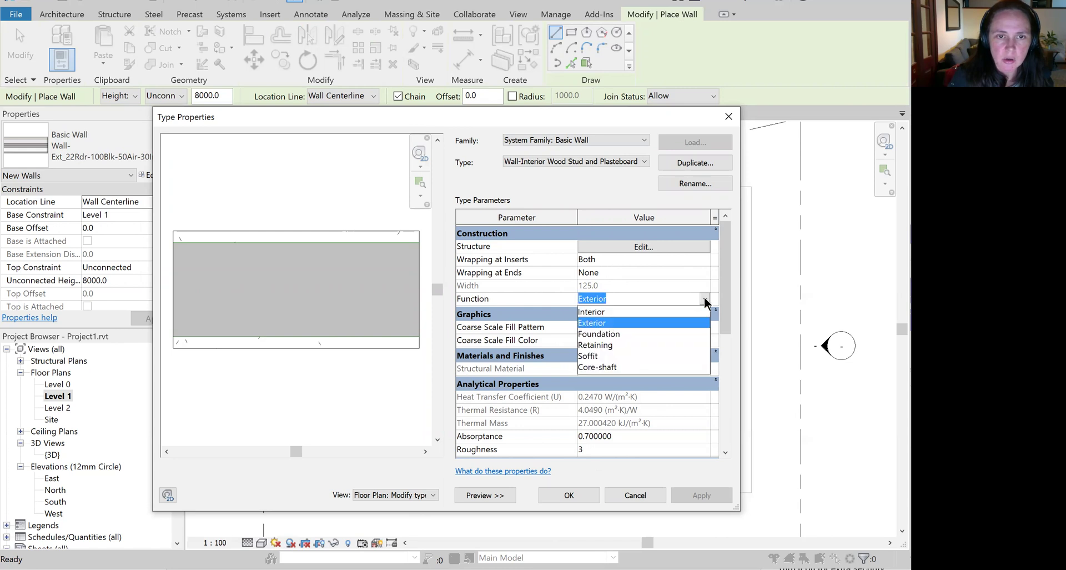
click(597, 312)
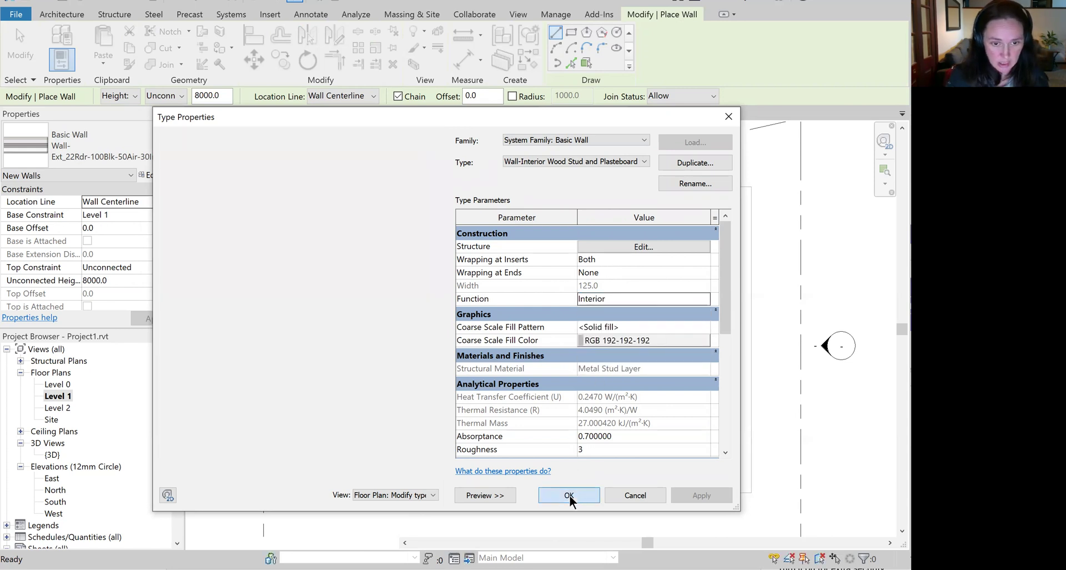
click(570, 495)
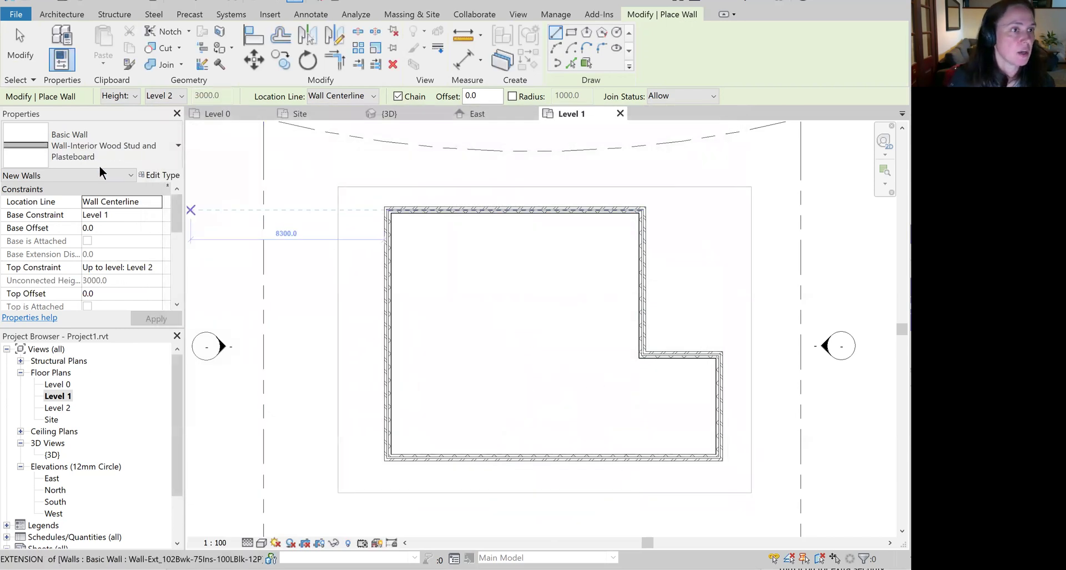
Rename the interior wall type as Wall-Interior Metal Stud and Plasteboard and accept the type properties
click(164, 149)
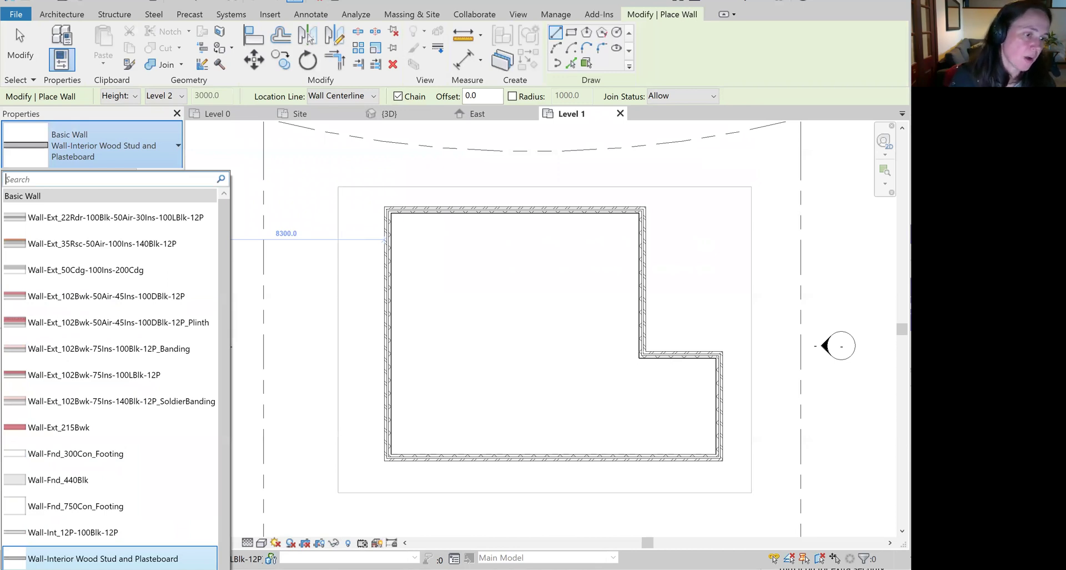
click(126, 148)
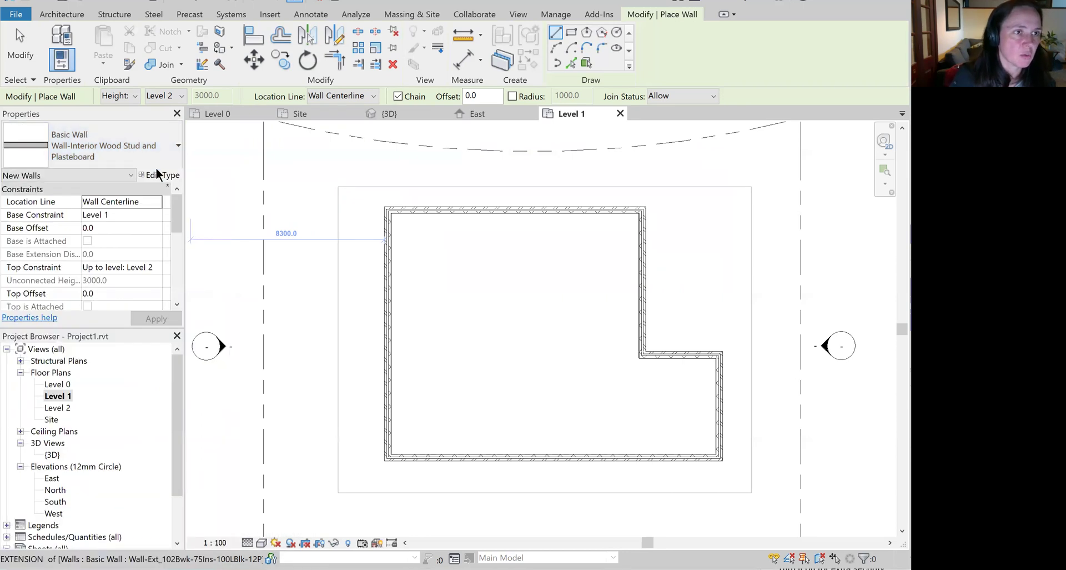
click(161, 175)
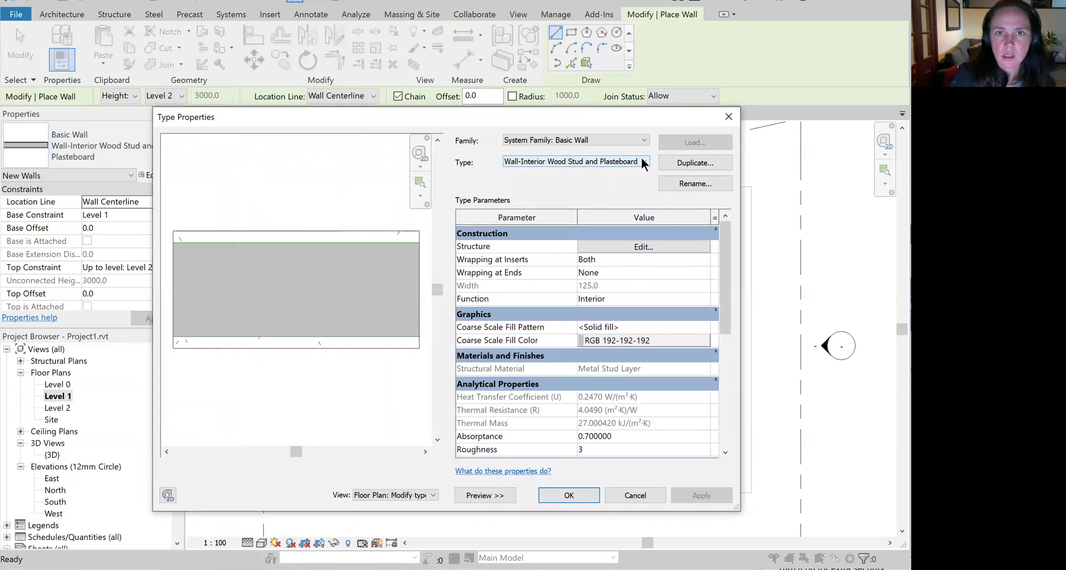
click(694, 184)
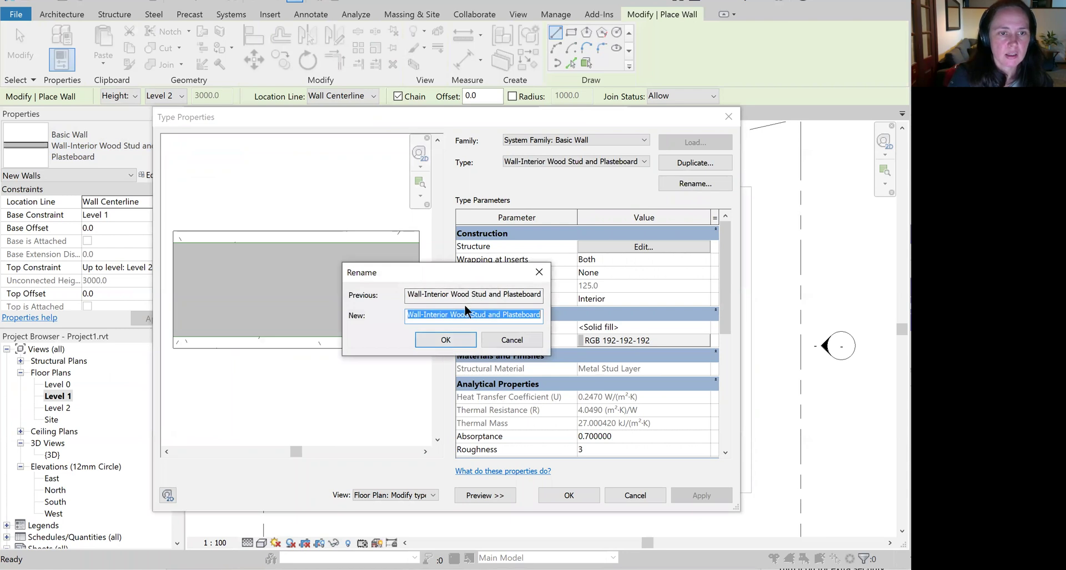
drag(470, 314, 457, 315)
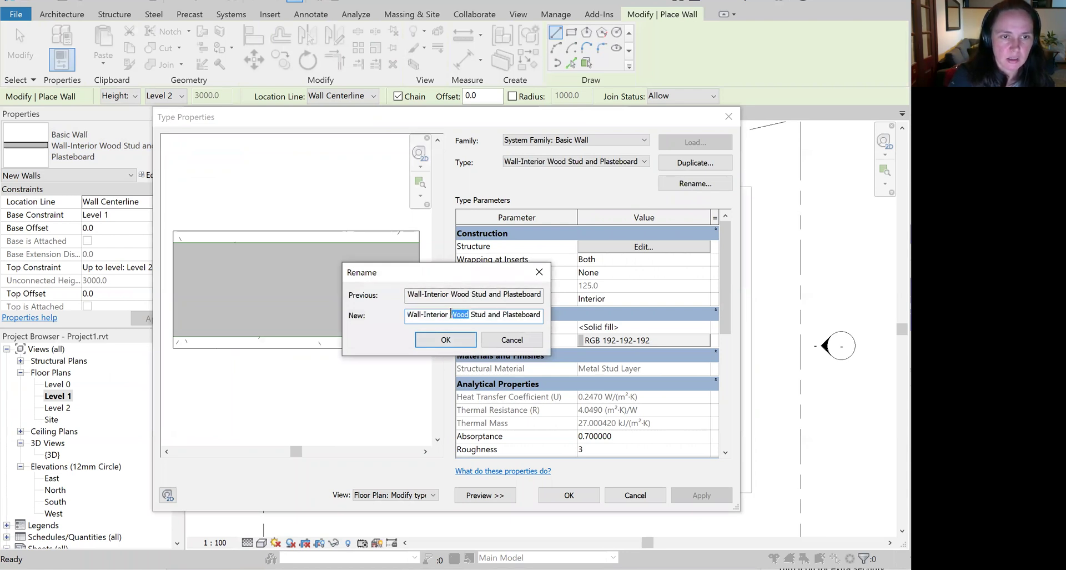
text(Metal)
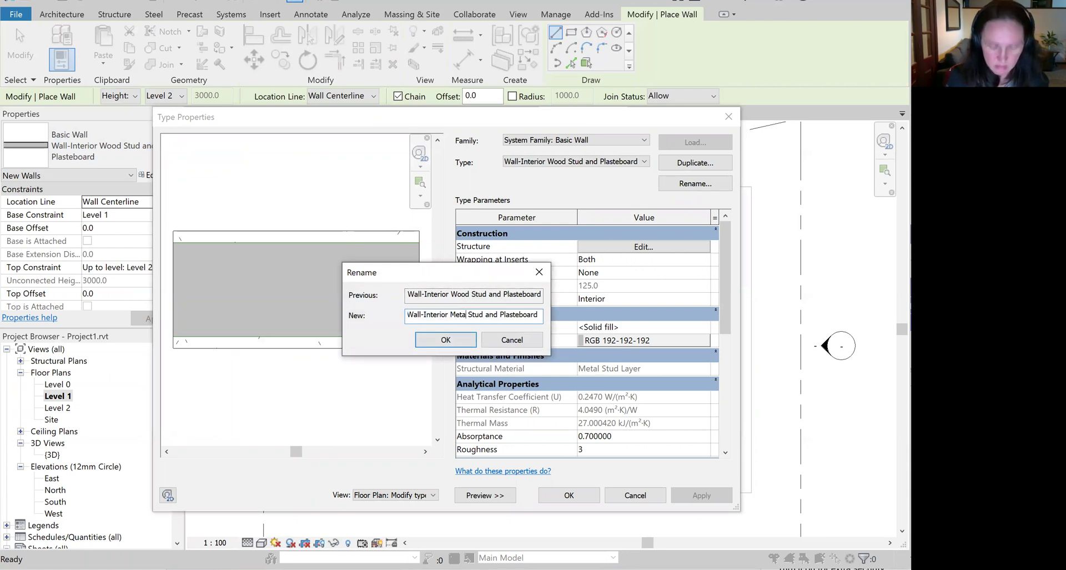
click(446, 339)
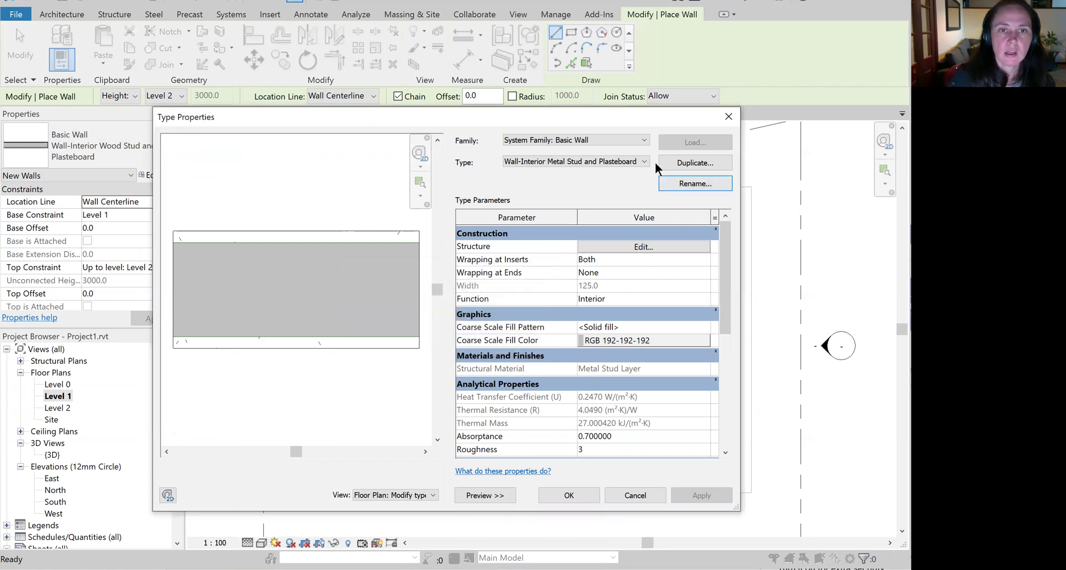
click(570, 495)
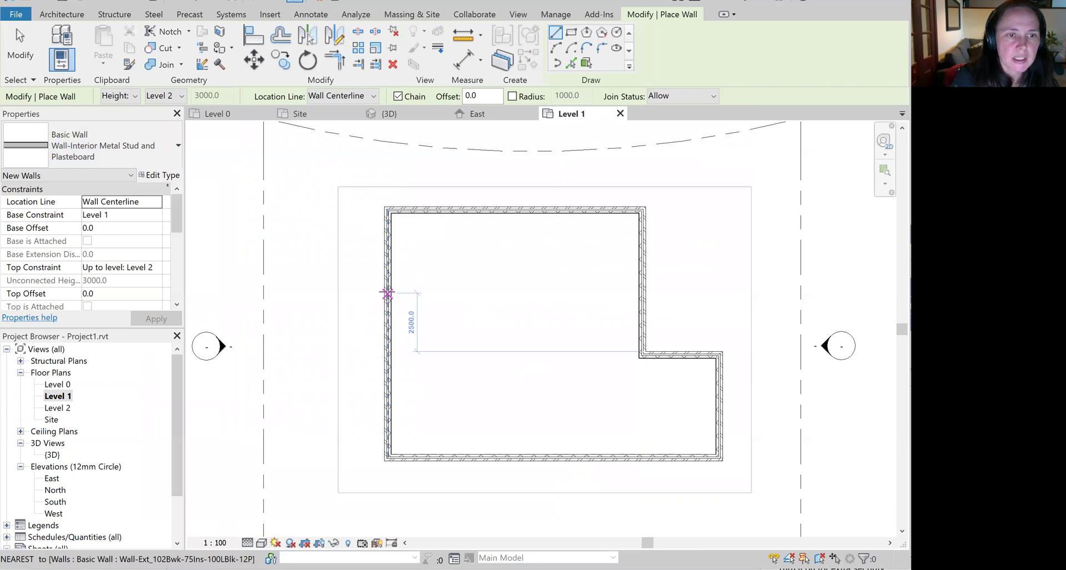
Enclose the plan's upper-left corner room with a horizontal interior wall about 3945 mm long and a vertical one about 3455 mm long
click(391, 290)
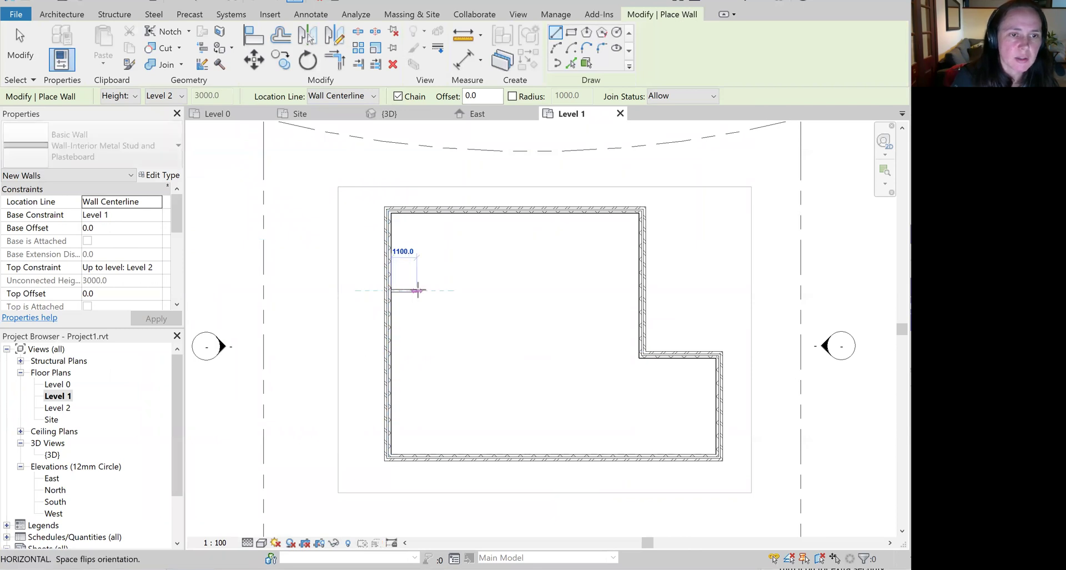
click(481, 290)
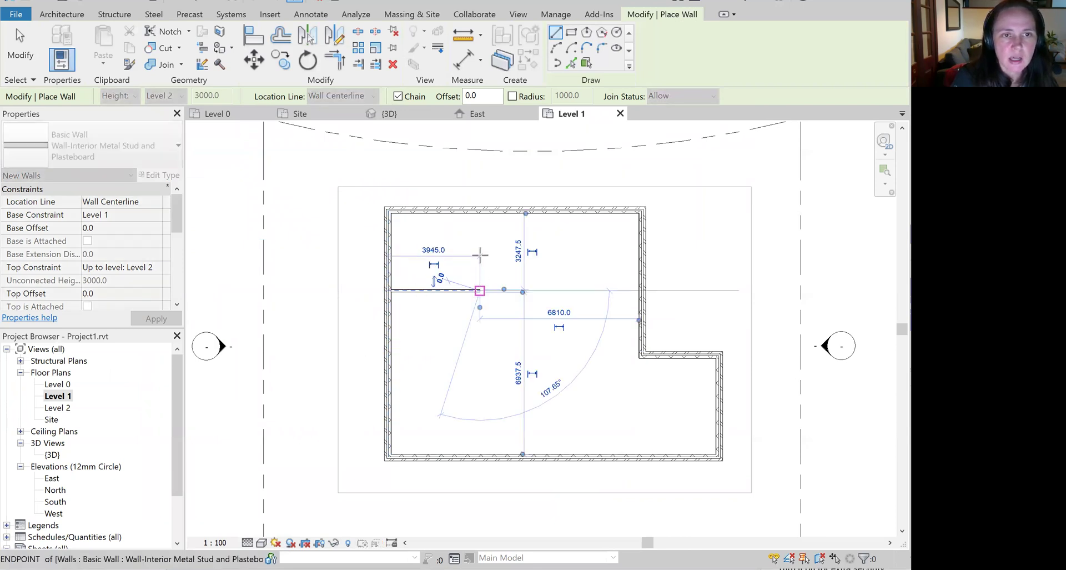
click(481, 211)
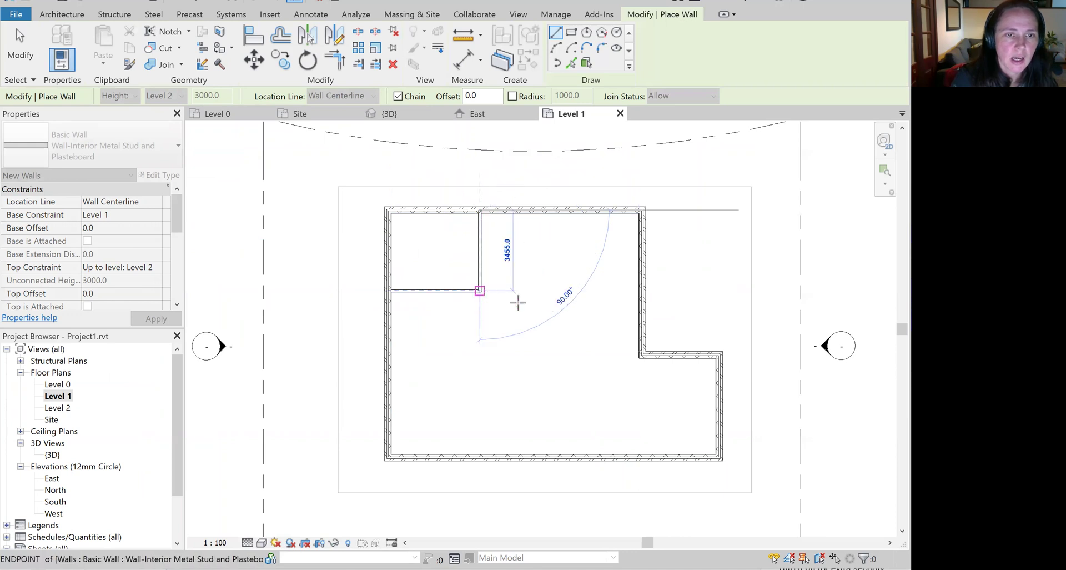
right_click(542, 289)
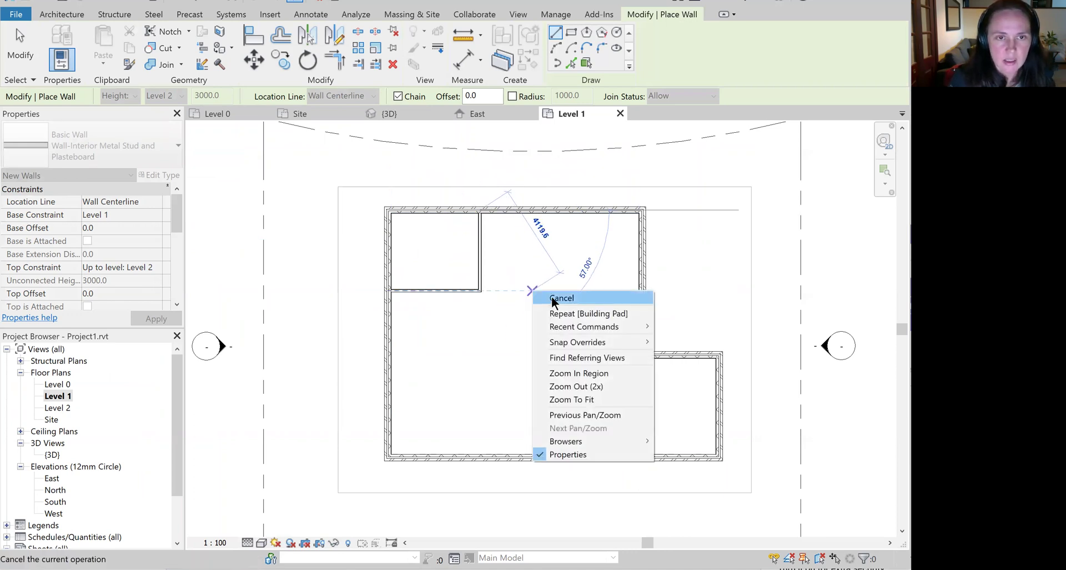
click(552, 295)
Draw an interior wall from the corner room's inner corner straight down to the lower exterior wall
click(480, 290)
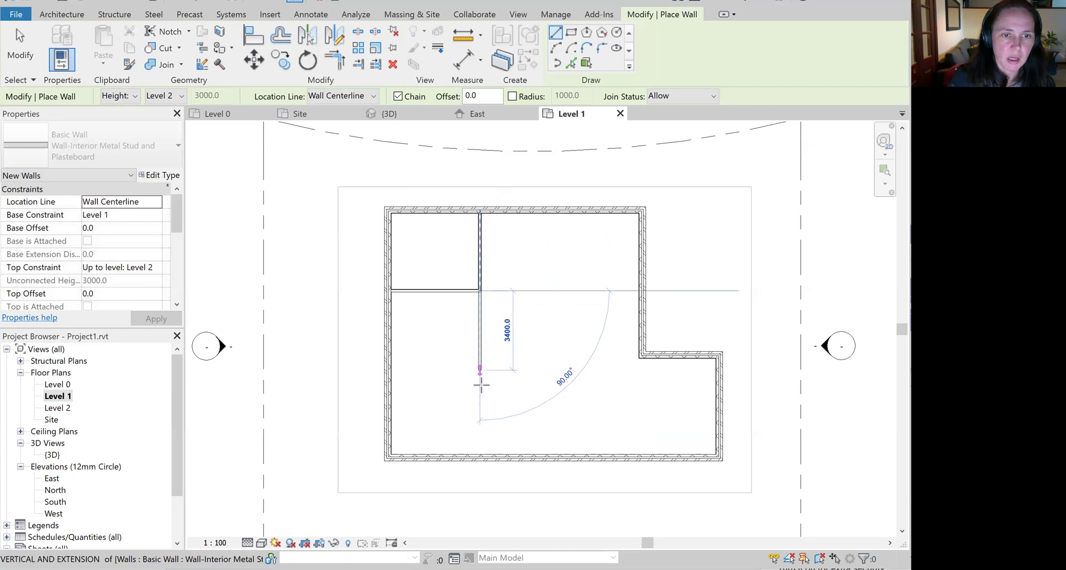
click(480, 457)
key(Escape)
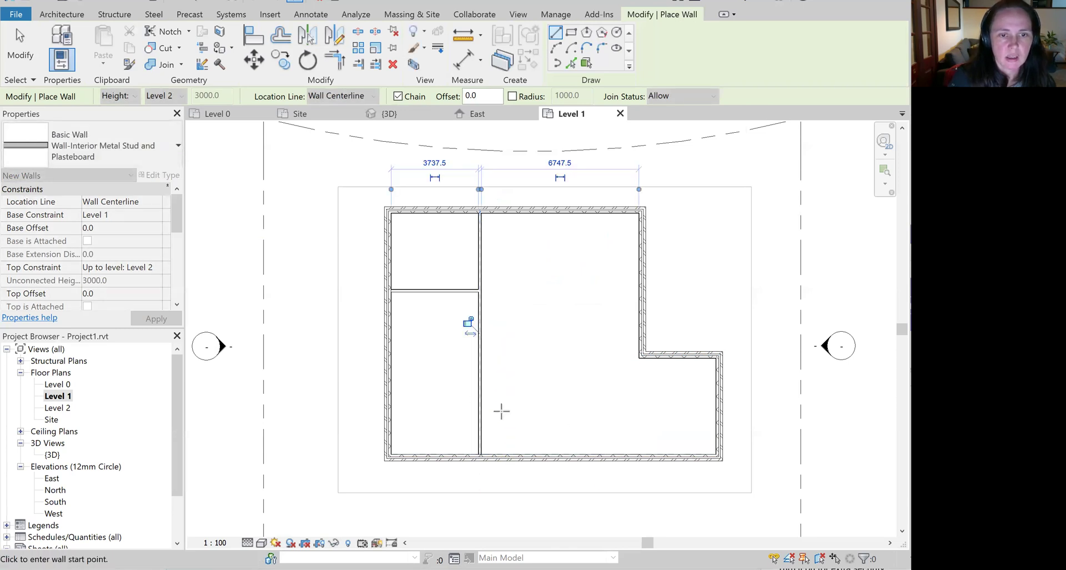
Enclose a room about 3175 mm wide against the lower exterior wall, beside the long partition, with its vertical wall about 2710 mm long
click(481, 390)
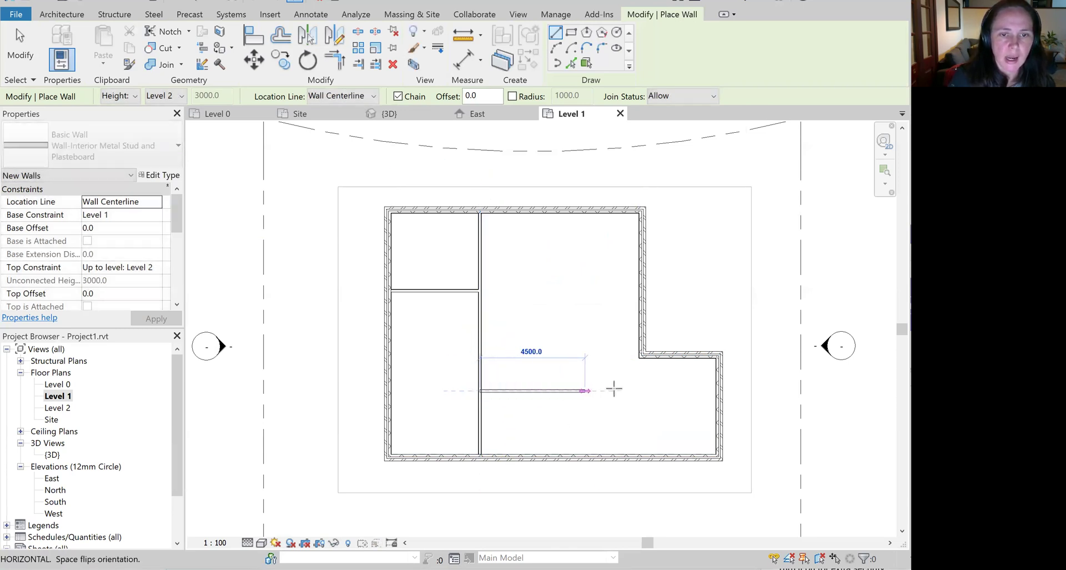
click(557, 390)
click(558, 456)
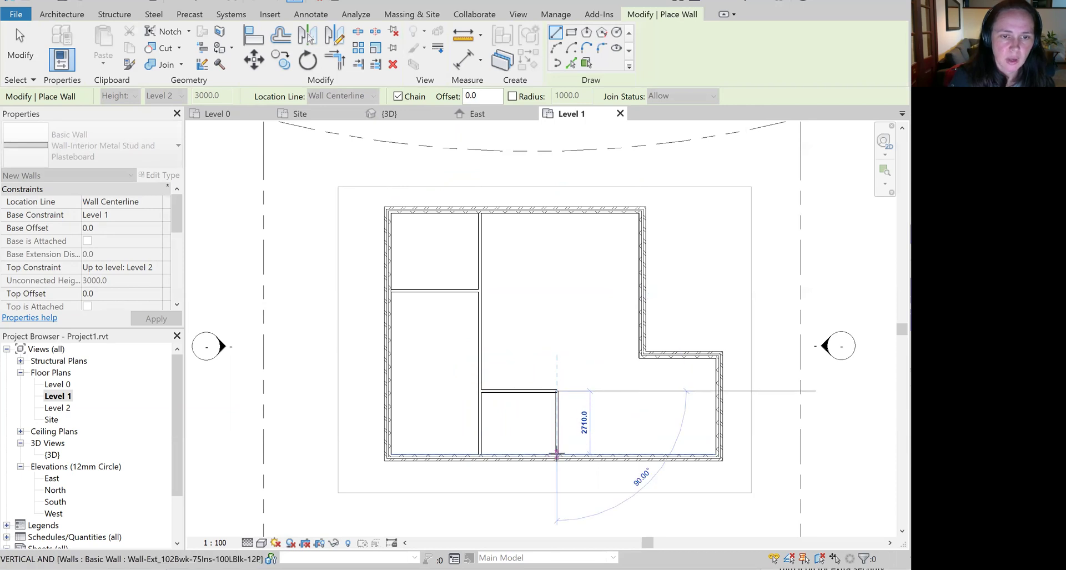
key(Escape)
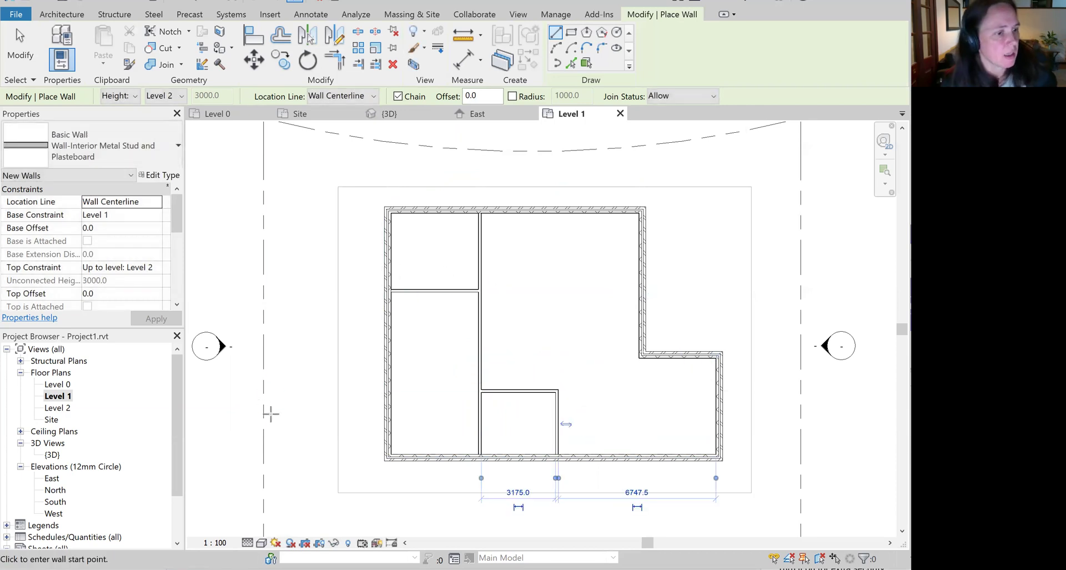
In the 3D view, set the left exterior wall's top constraint to Up to level: Level 2 and apply it
double_click(56, 457)
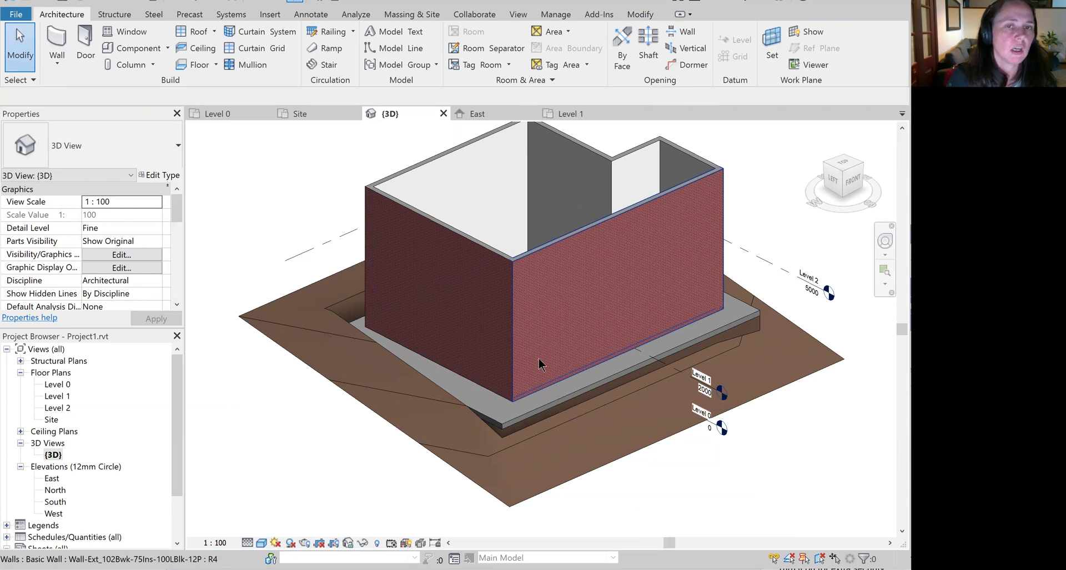
middle_drag(565, 288, 551, 313)
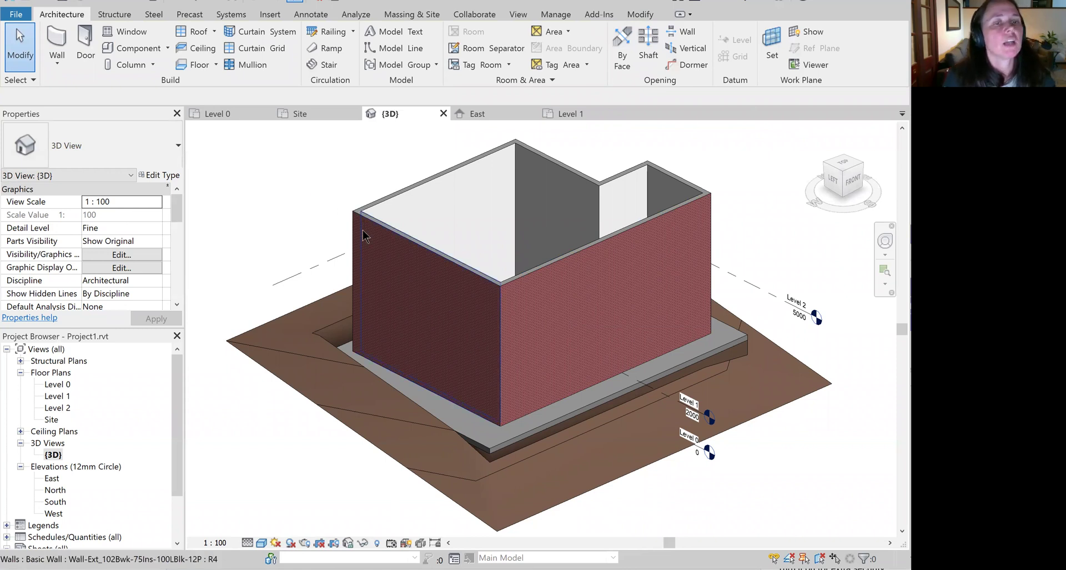
right_click(471, 276)
click(439, 272)
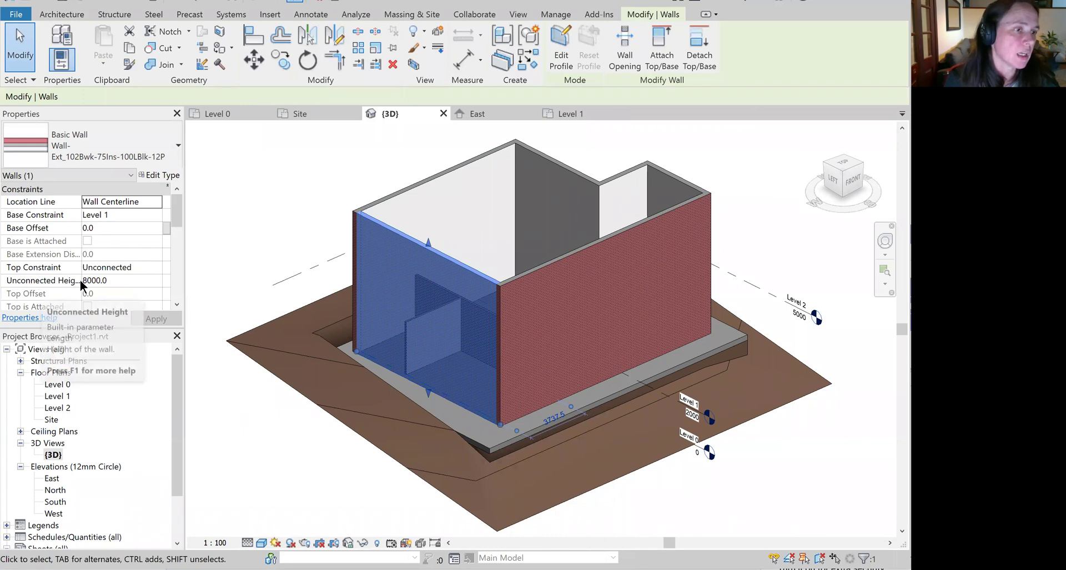
click(120, 279)
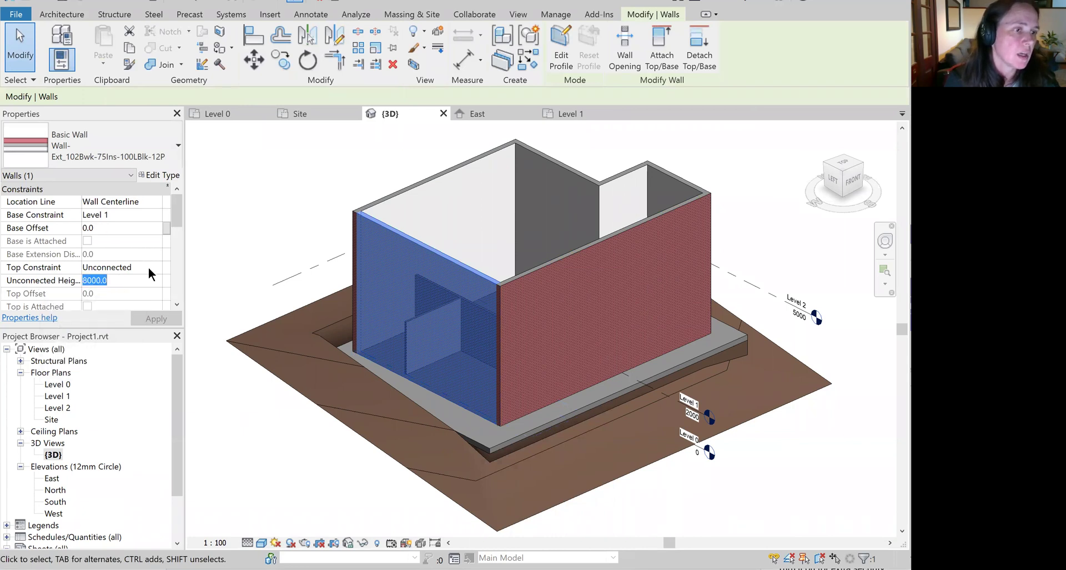
click(92, 267)
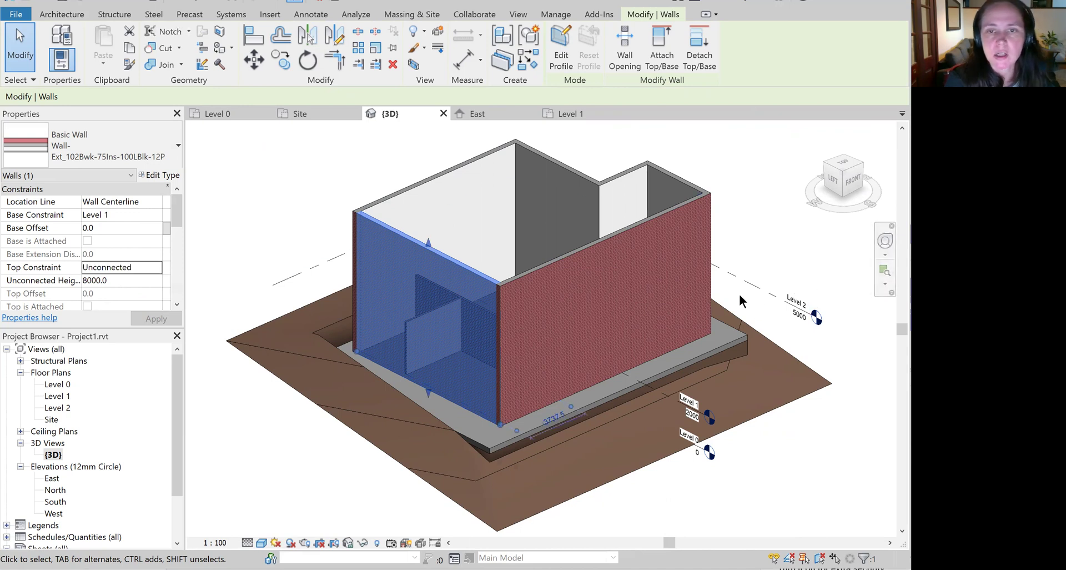
click(151, 268)
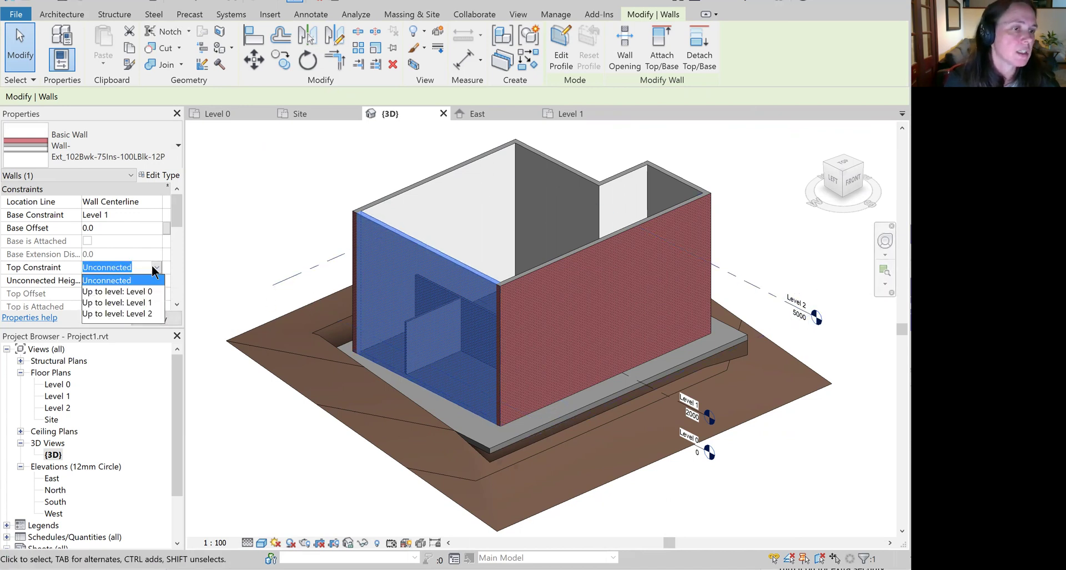
click(125, 311)
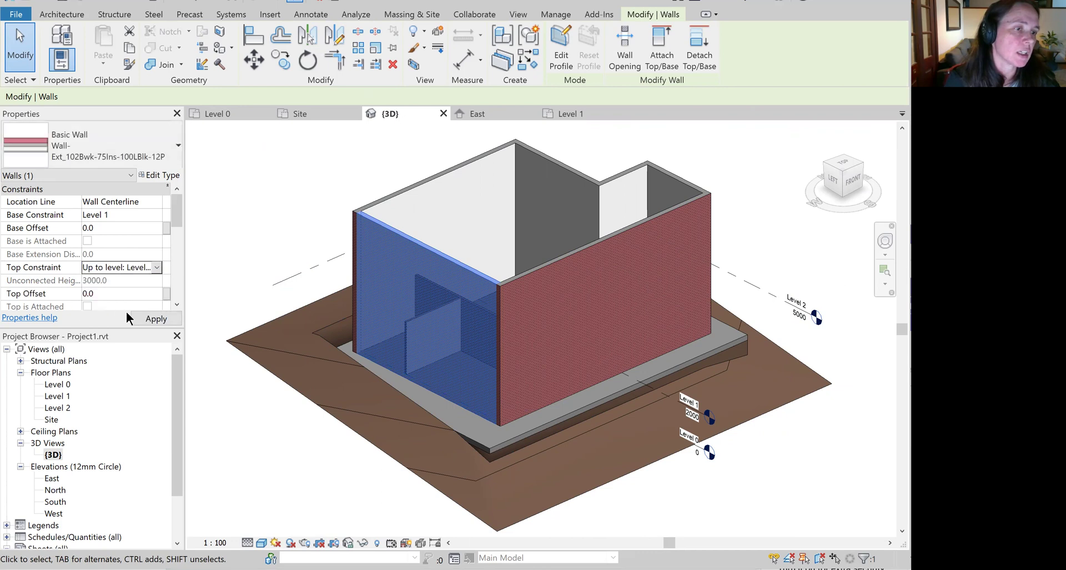
click(158, 318)
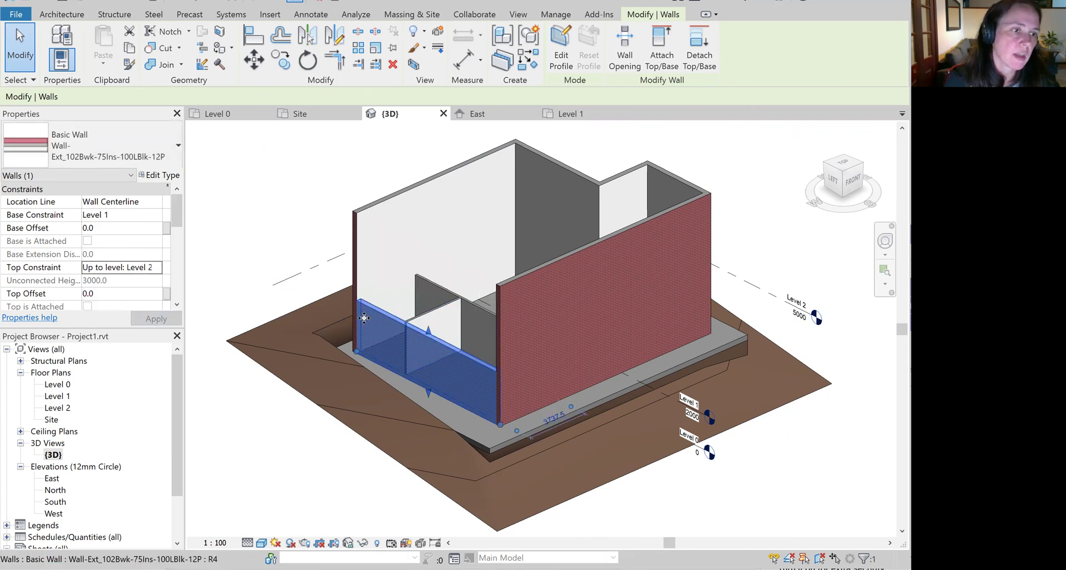
Try the left exterior wall's top constraint as Unconnected, return it to Up to level: Level 2 and deselect the wall
click(155, 268)
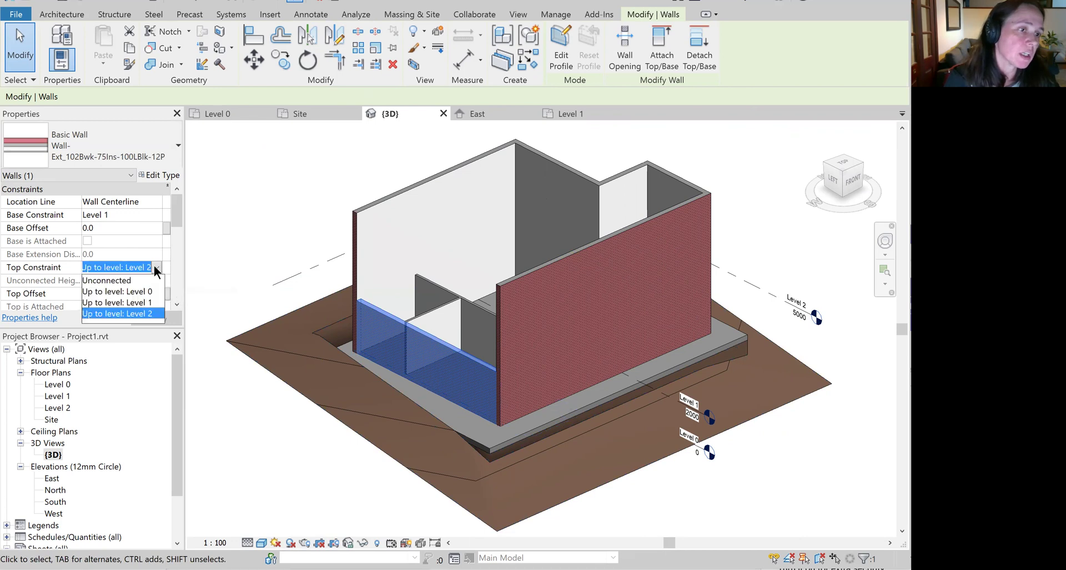
click(105, 280)
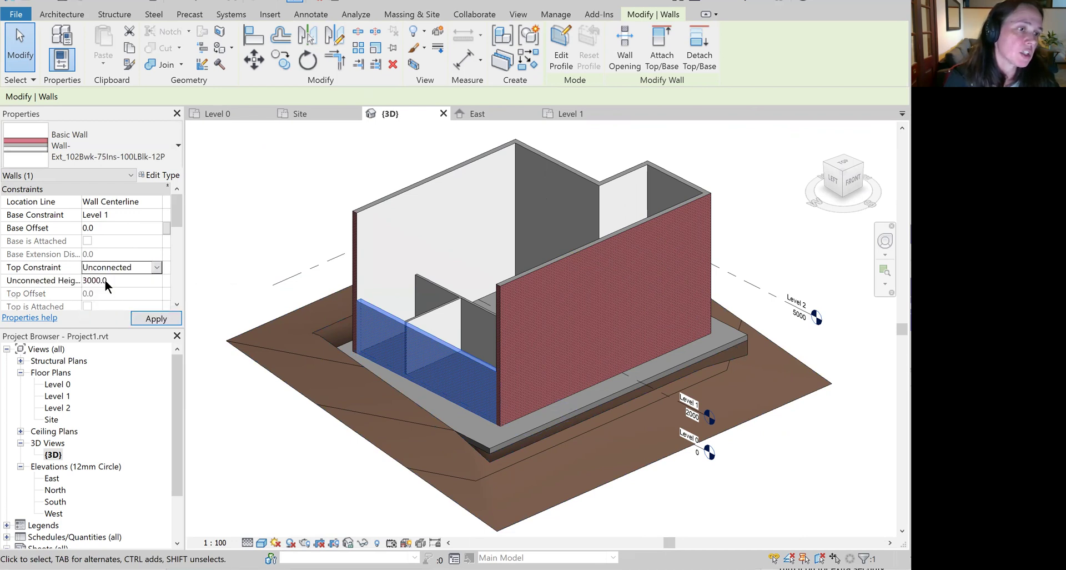
click(88, 280)
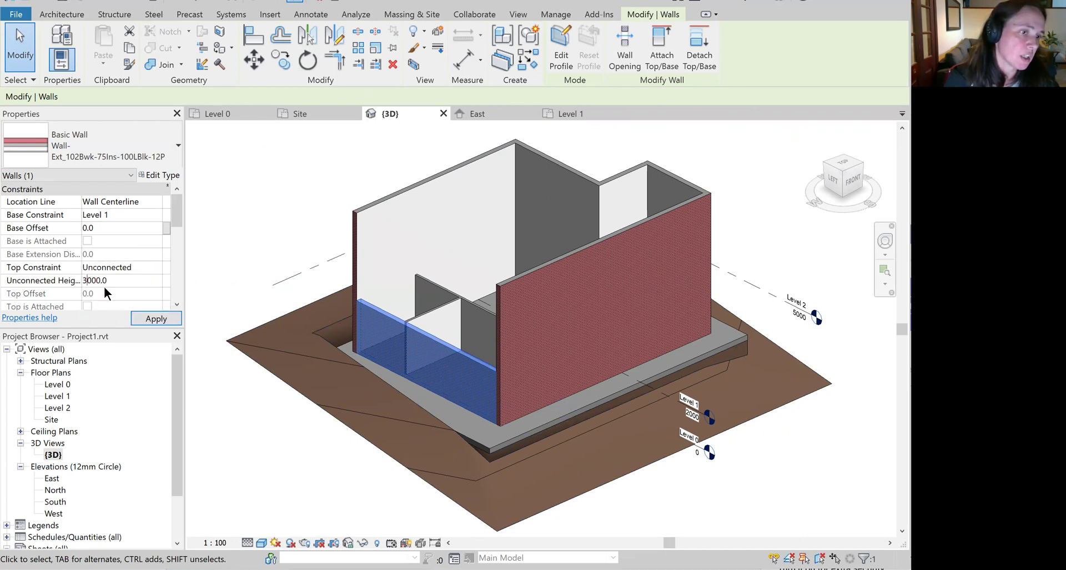
click(140, 265)
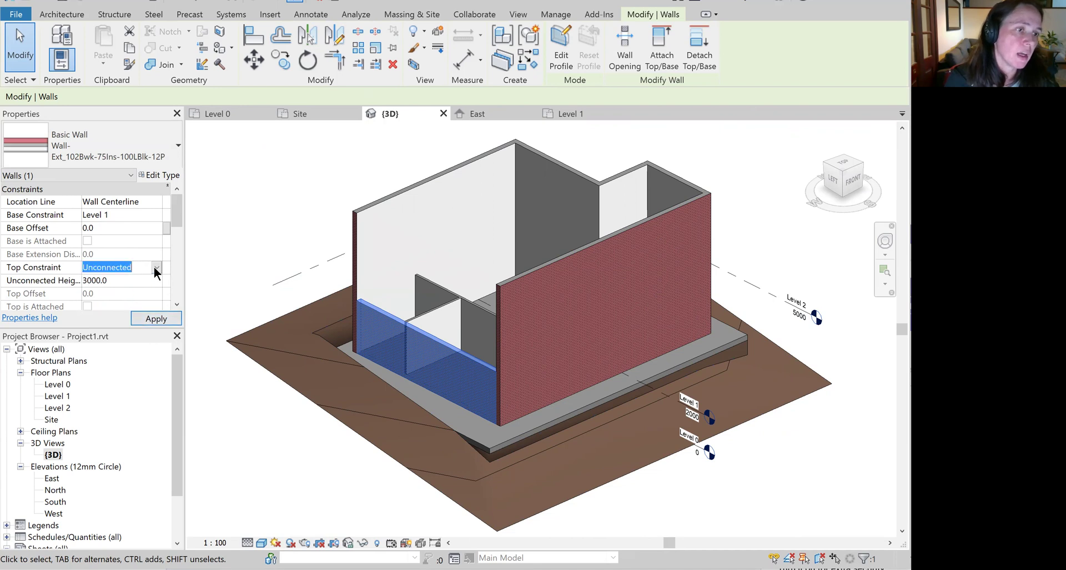
click(156, 266)
click(136, 315)
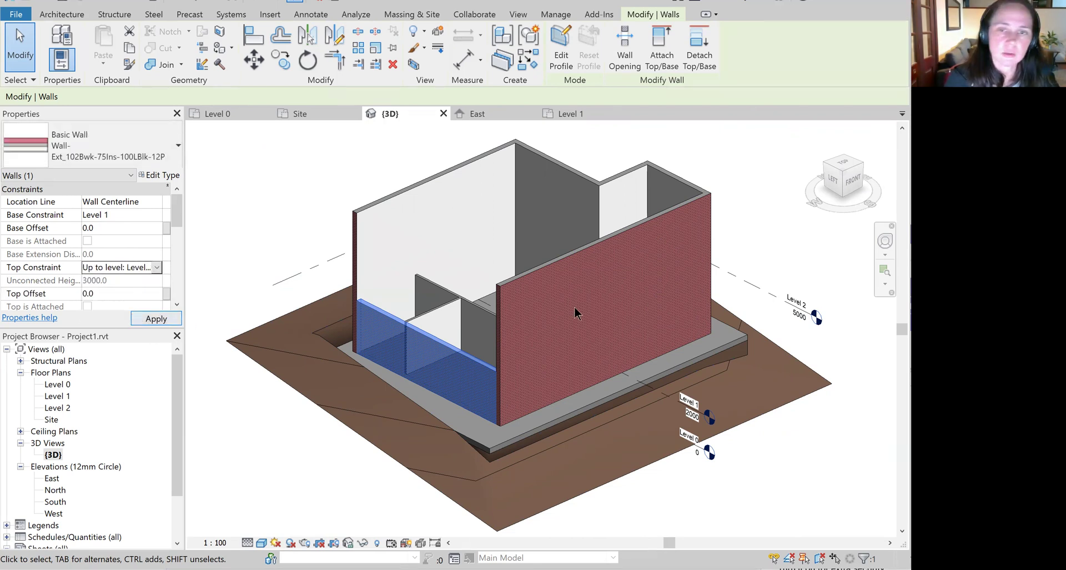
click(203, 402)
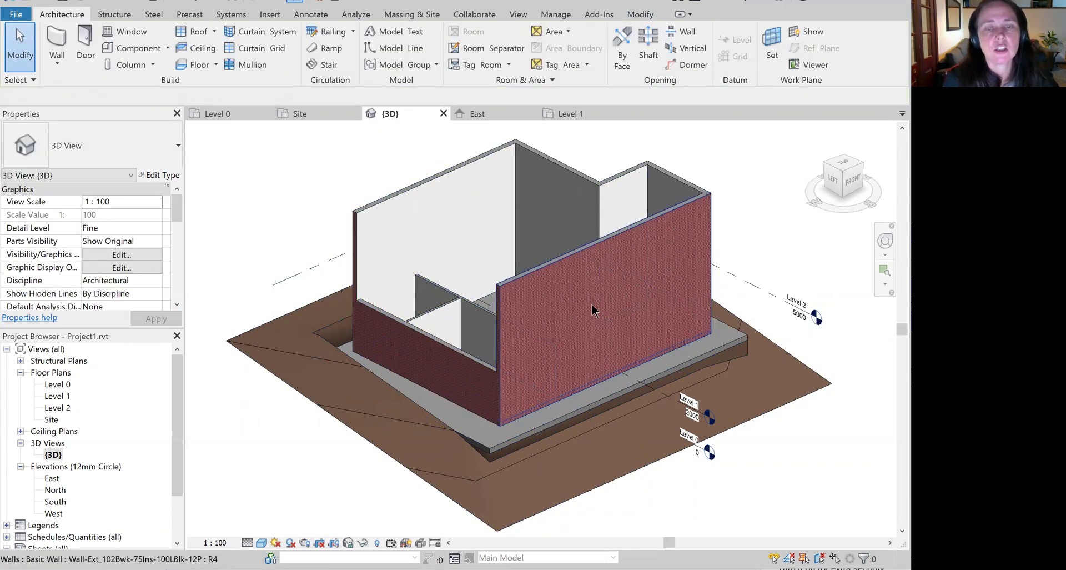
Select every instance of the exterior wall type in the entire project and set their top constraint to Up to level: Level 2
right_click(544, 267)
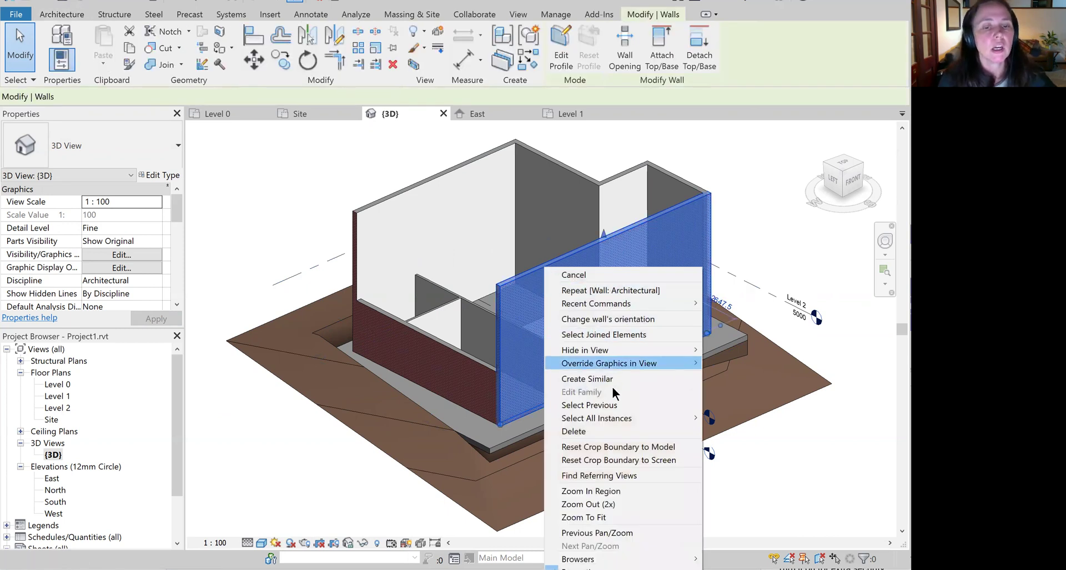
mouse_move(614, 418)
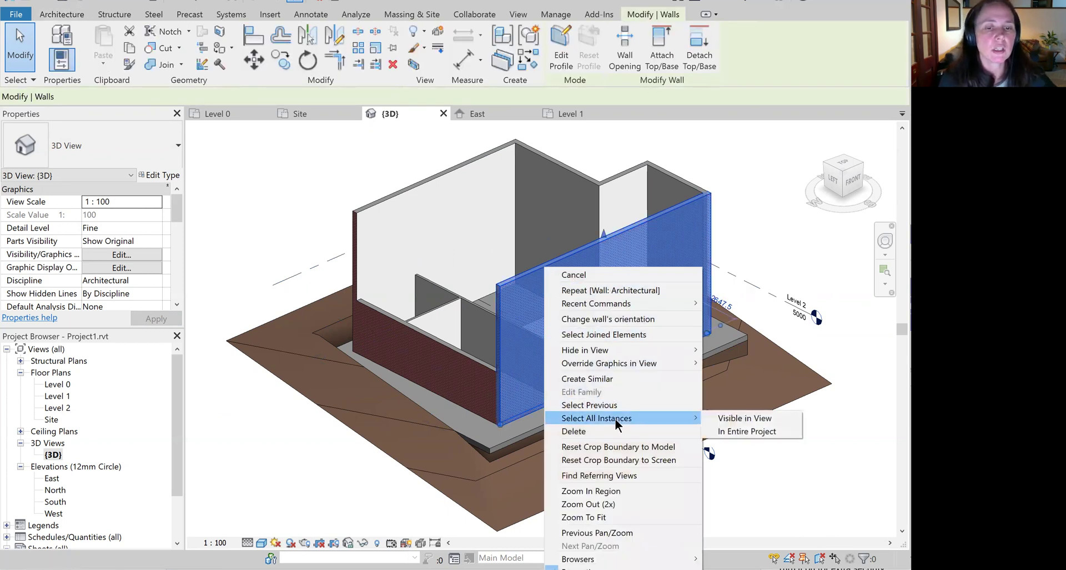
click(747, 431)
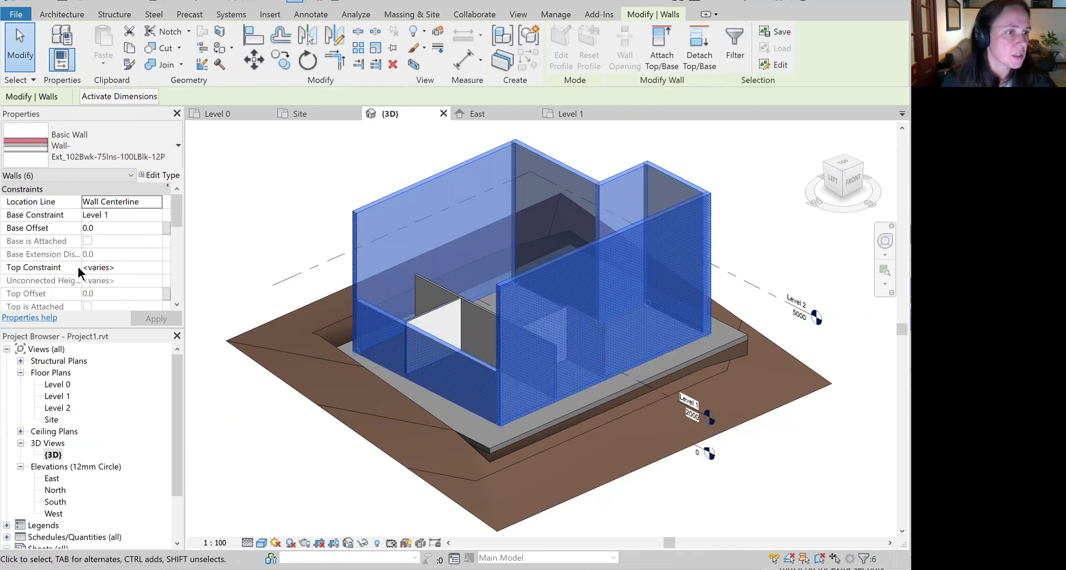
click(131, 268)
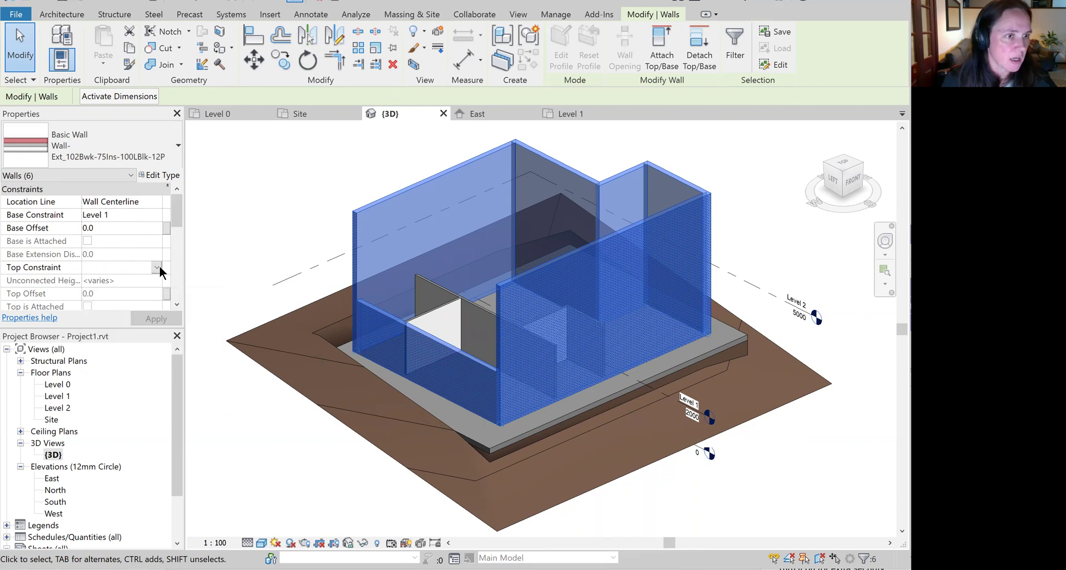
click(158, 267)
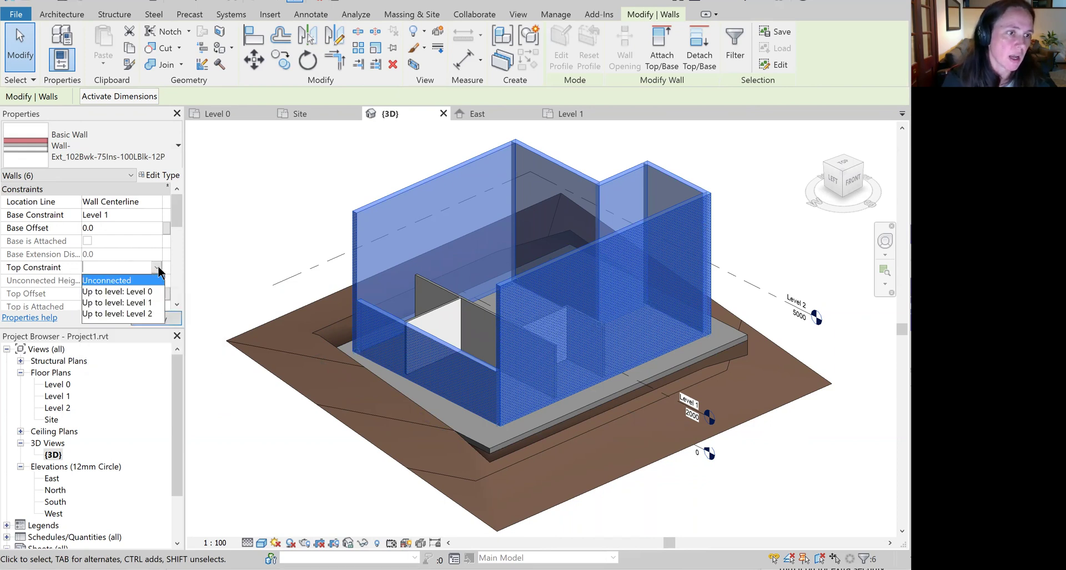
click(139, 313)
click(154, 318)
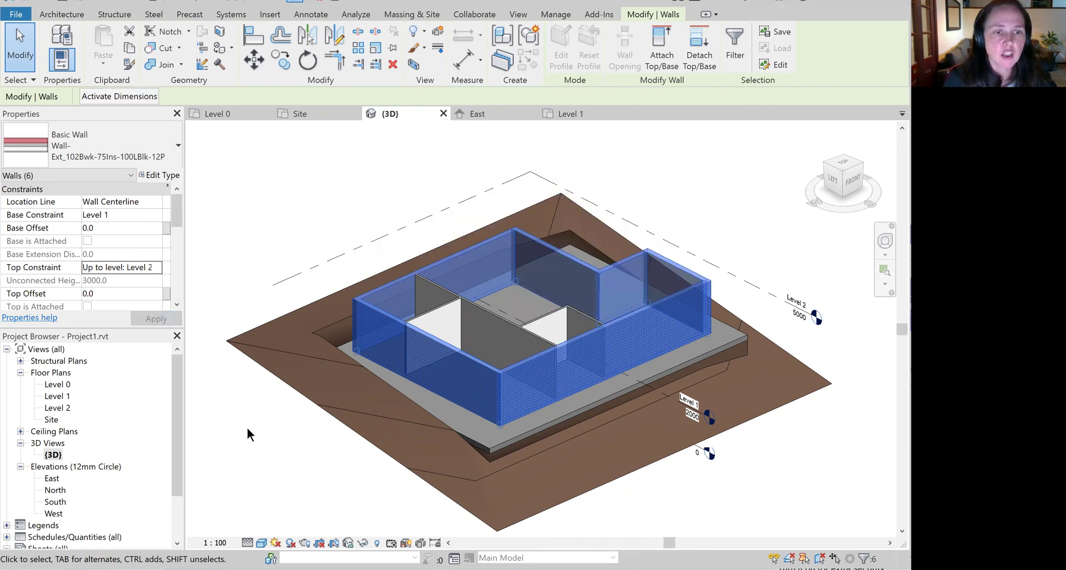
click(248, 429)
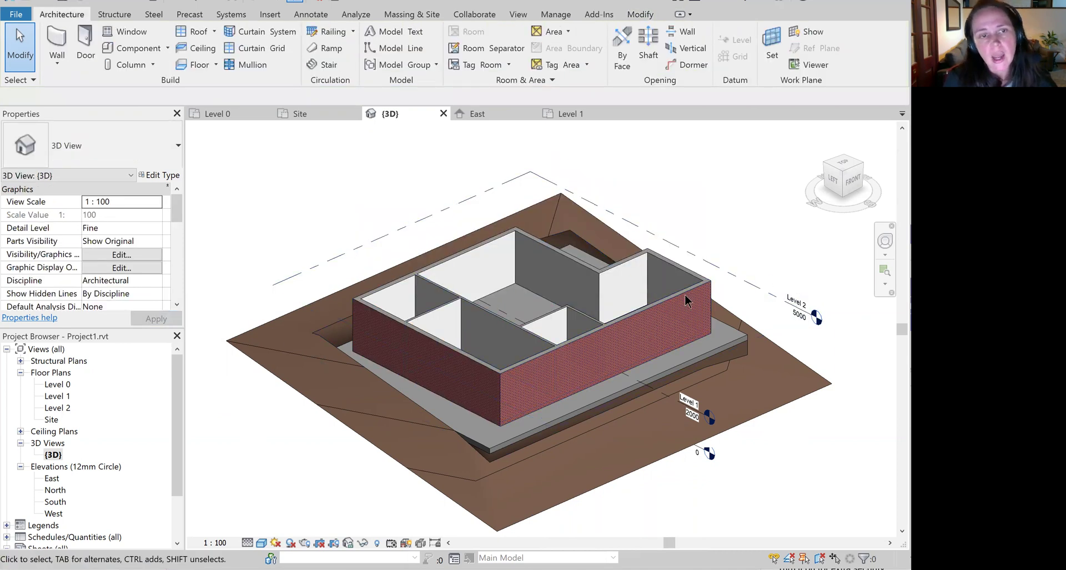
Open the East elevation to check the exterior walls' height against Level 2
click(50, 478)
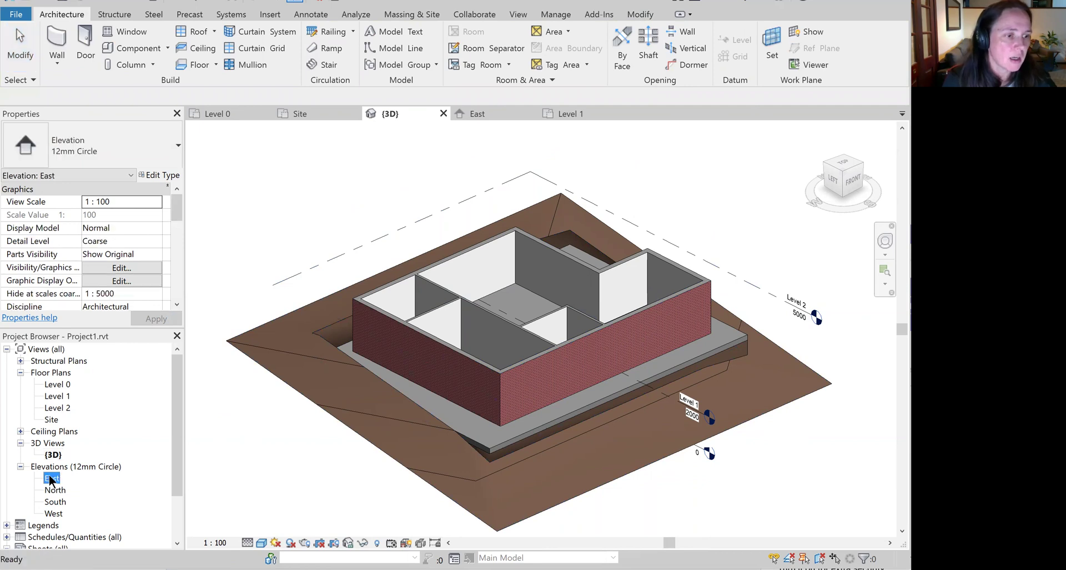
double_click(50, 479)
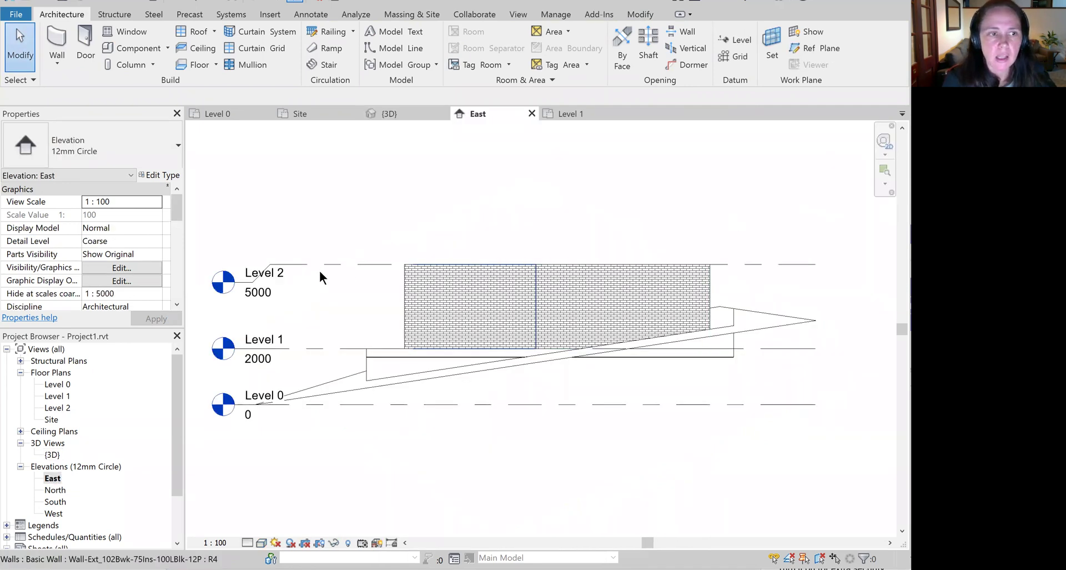